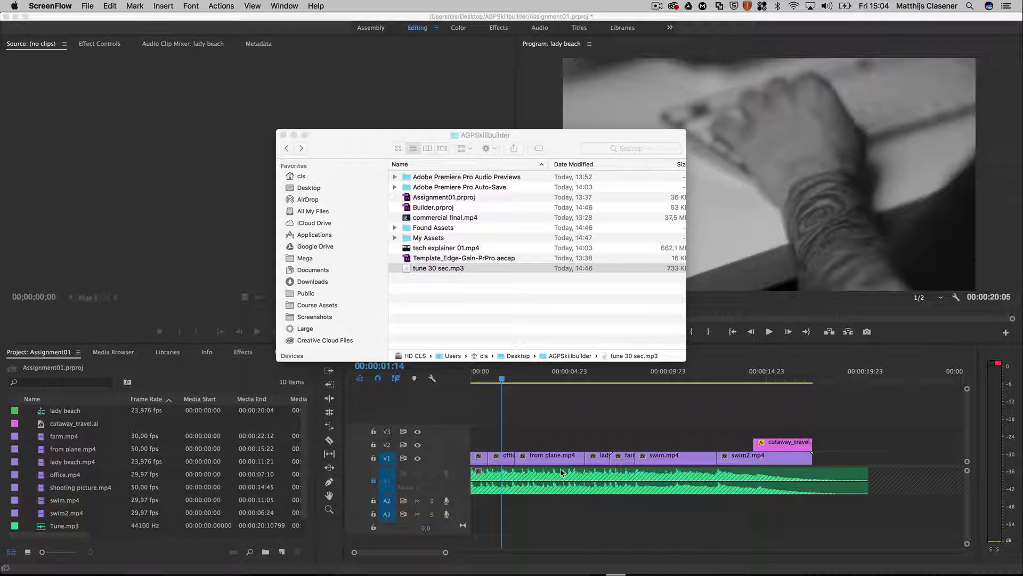
Step: Switch to Finder and review the media files in the My Assets folder and tune 30 sec.mp3 in the AGPSkillbuilder folder
{"action": "left_click", "coordinate": [570, 419]}
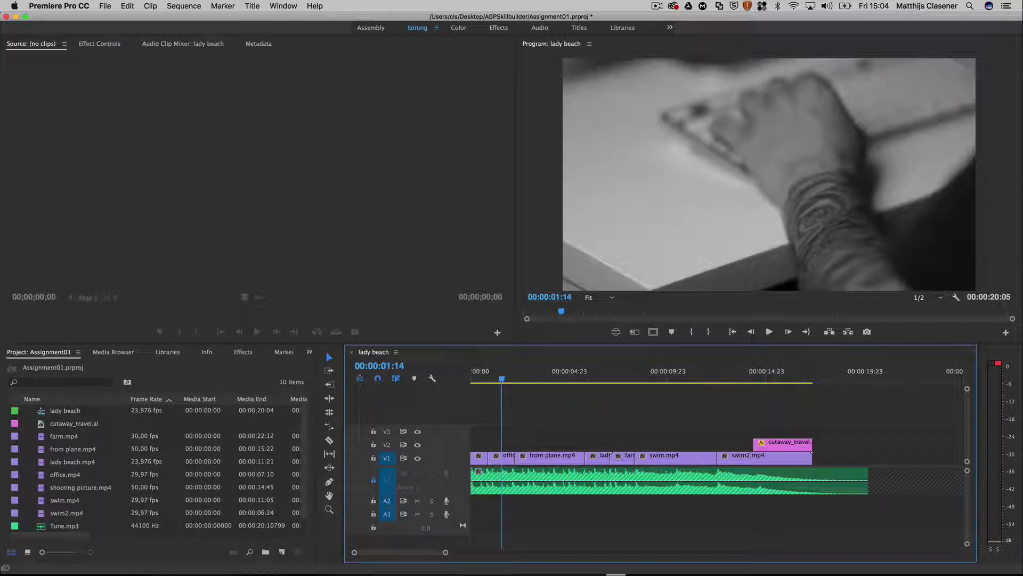
{"action": "key", "text": "super+Tab"}
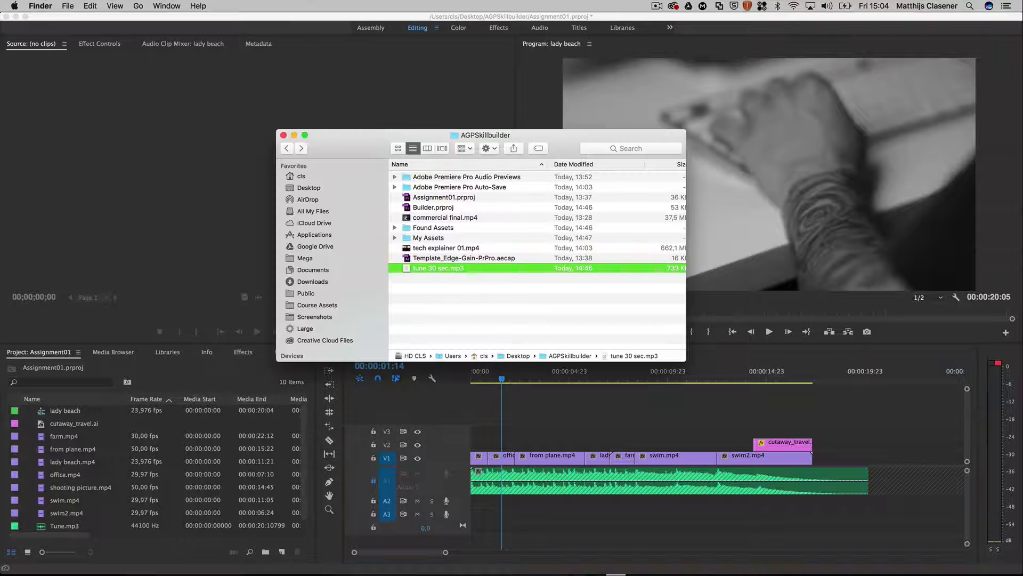
{"action": "left_click", "coordinate": [422, 238]}
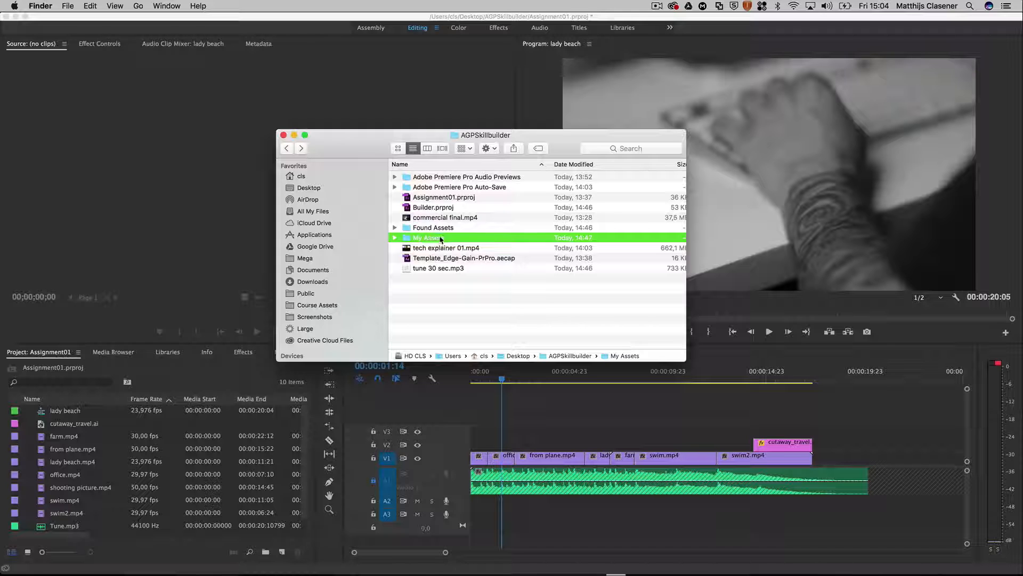
{"action": "double_click", "coordinate": [440, 238]}
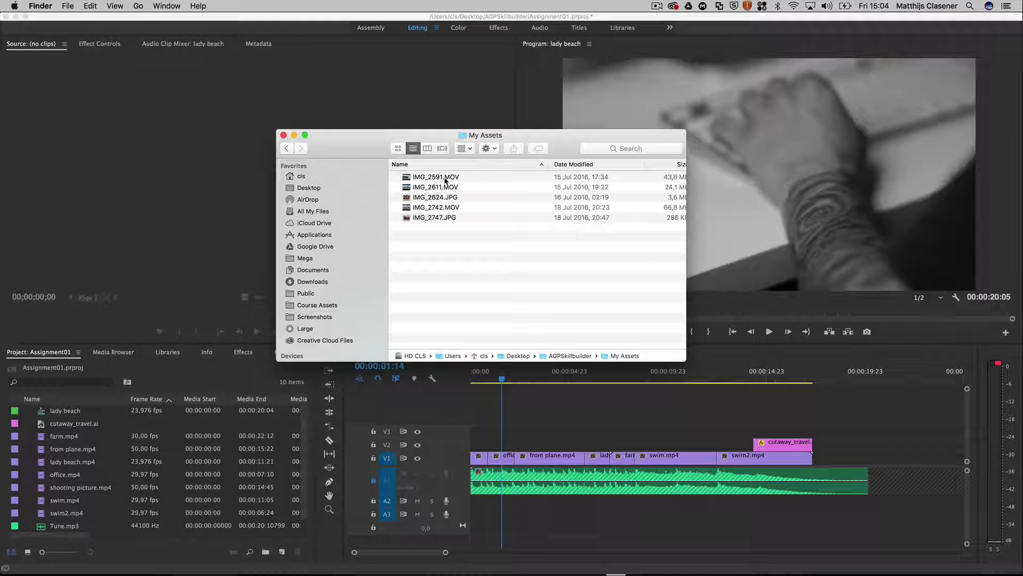
{"action": "left_click", "coordinate": [453, 209]}
{"action": "left_click", "coordinate": [452, 197]}
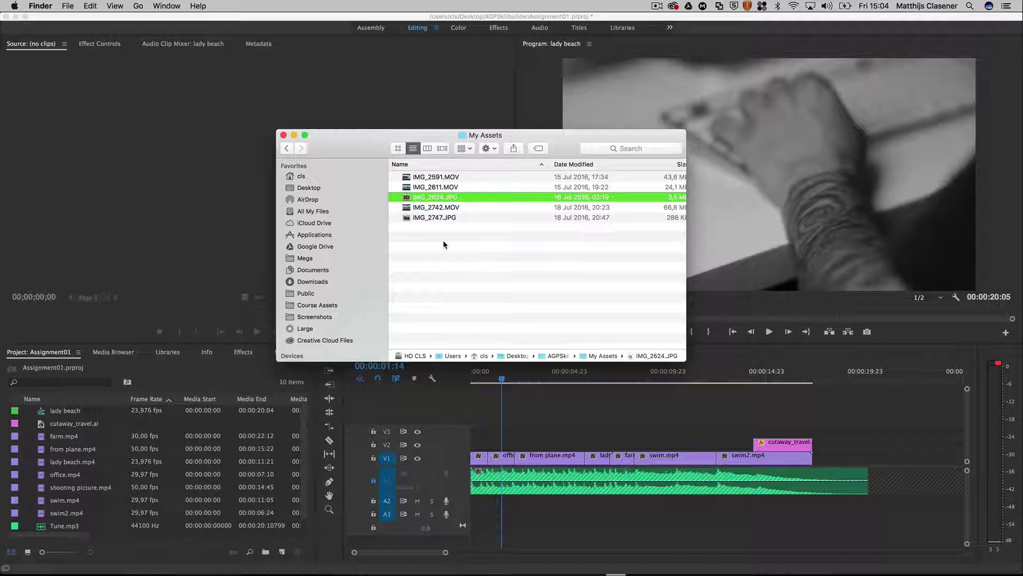
{"action": "left_click", "coordinate": [288, 149]}
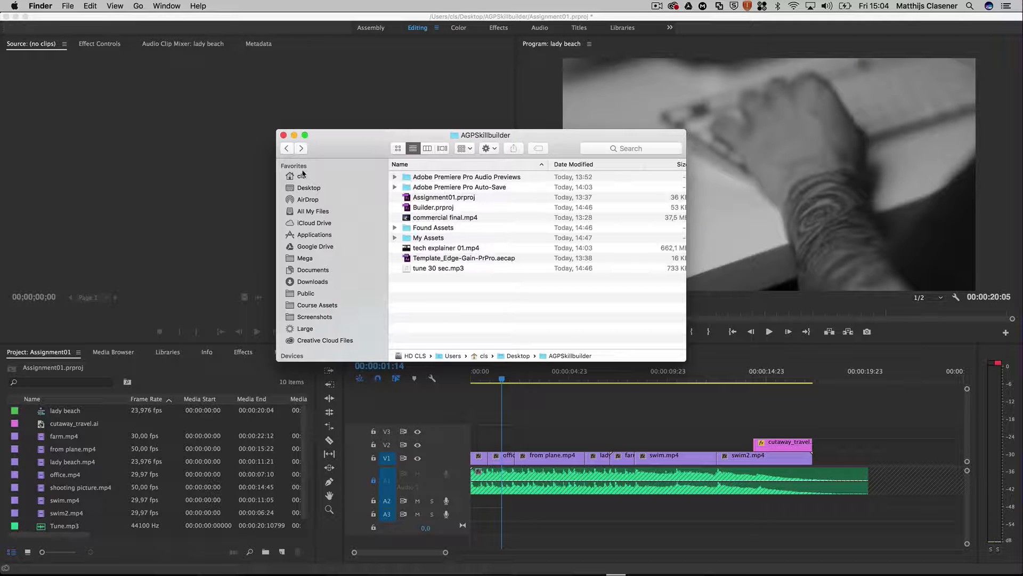
{"action": "left_click", "coordinate": [431, 269]}
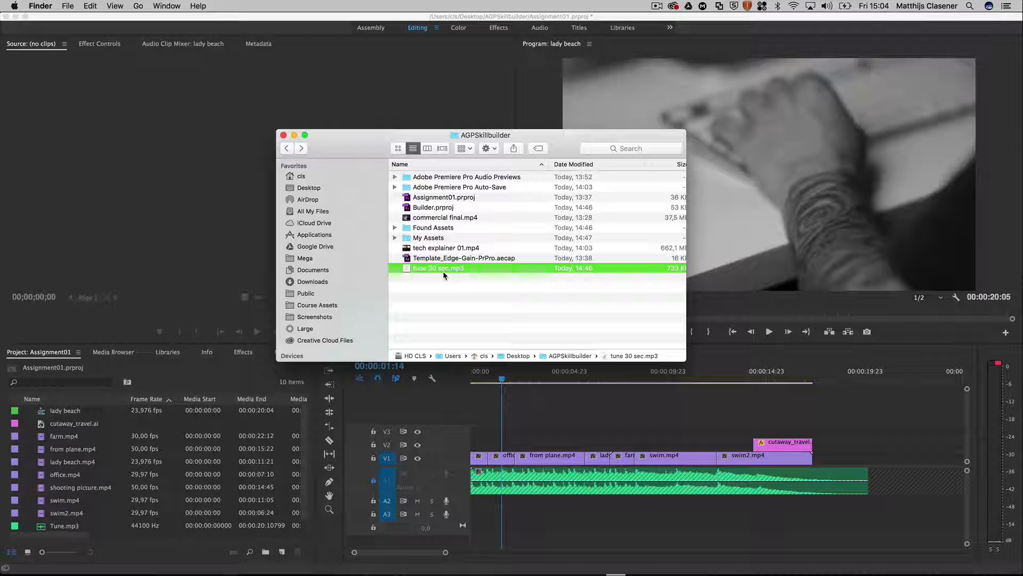
Step: Switch to Premiere Pro and import the My Assets folder and tune 30 sec.mp3 from the AGPSkillbuilder folder on the Desktop
{"action": "left_click", "coordinate": [499, 410]}
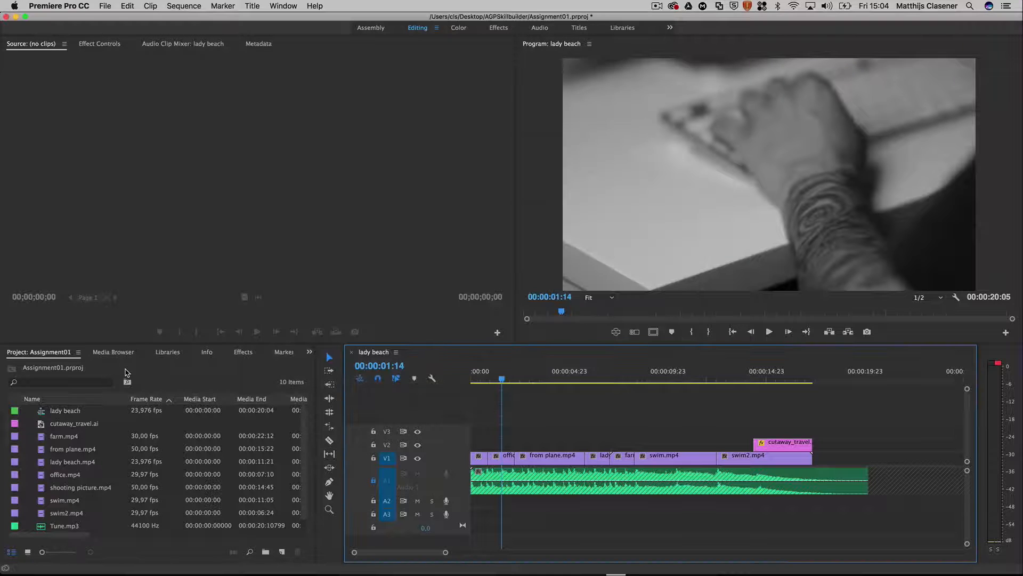
{"action": "scroll", "coordinate": [118, 478], "scroll_direction": "down", "scroll_amount": 1}
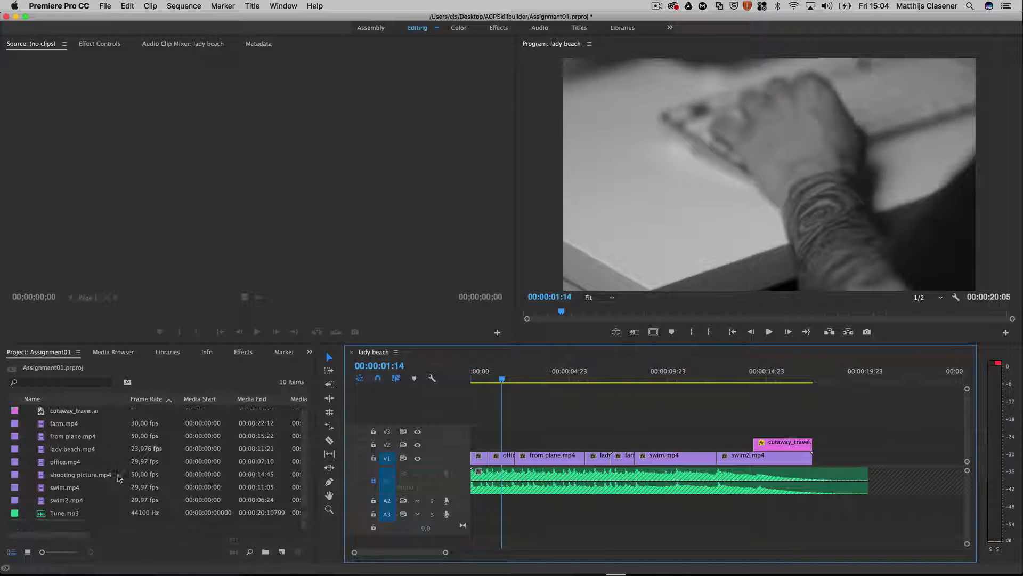
{"action": "scroll", "coordinate": [119, 478], "scroll_direction": "up", "scroll_amount": 1}
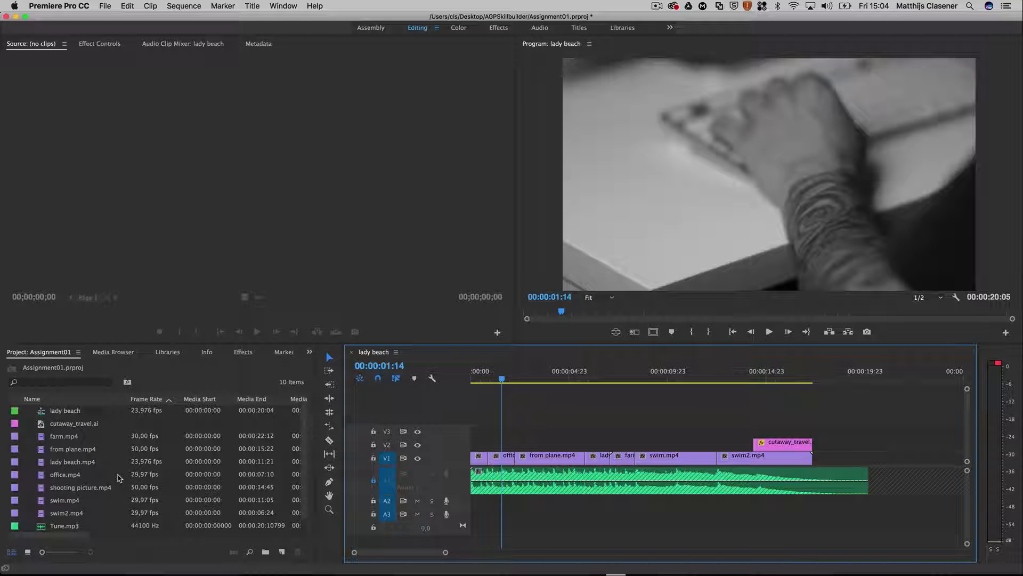
{"action": "left_click", "coordinate": [105, 6]}
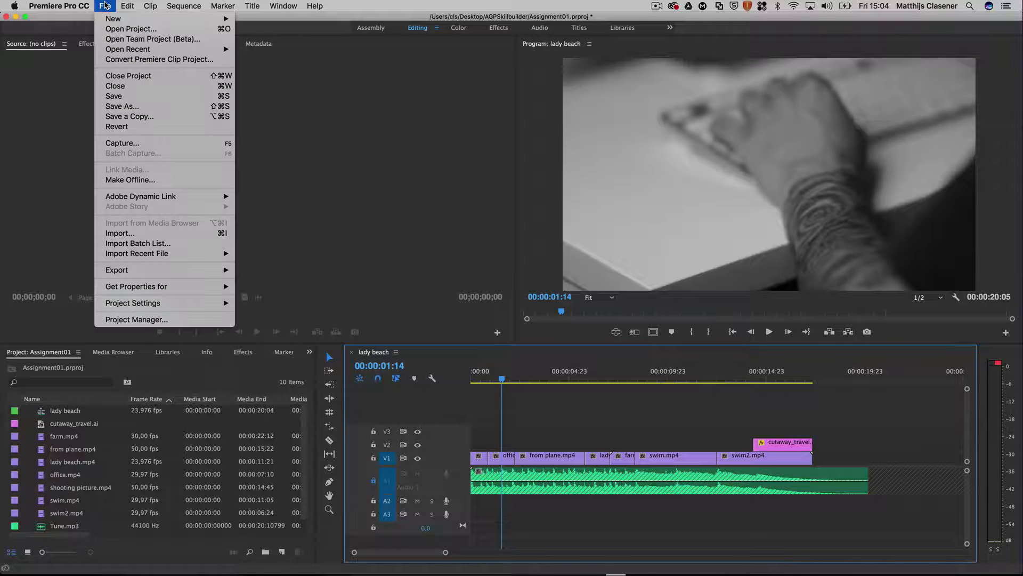
{"action": "left_click", "coordinate": [130, 234]}
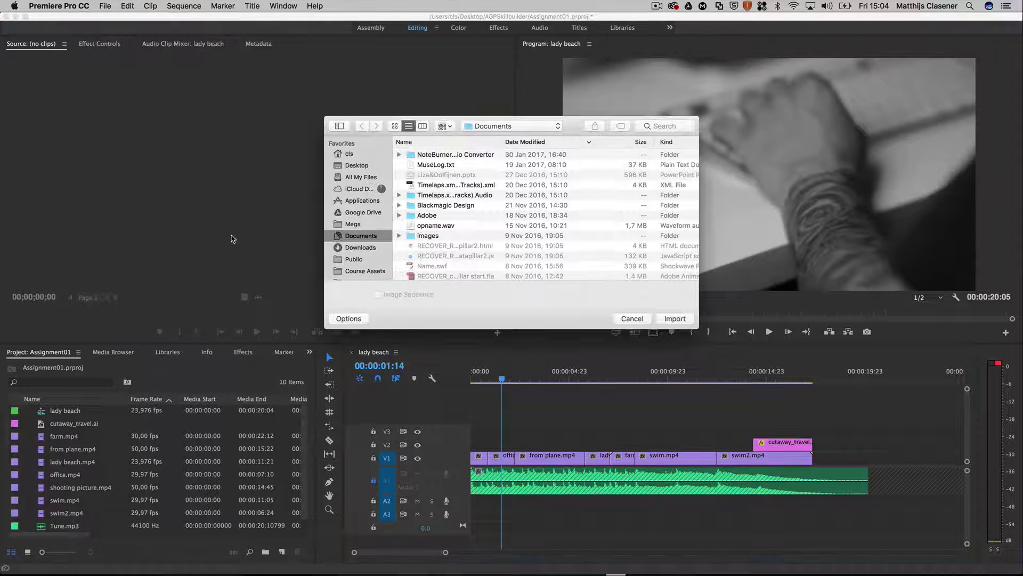
{"action": "left_click", "coordinate": [362, 165]}
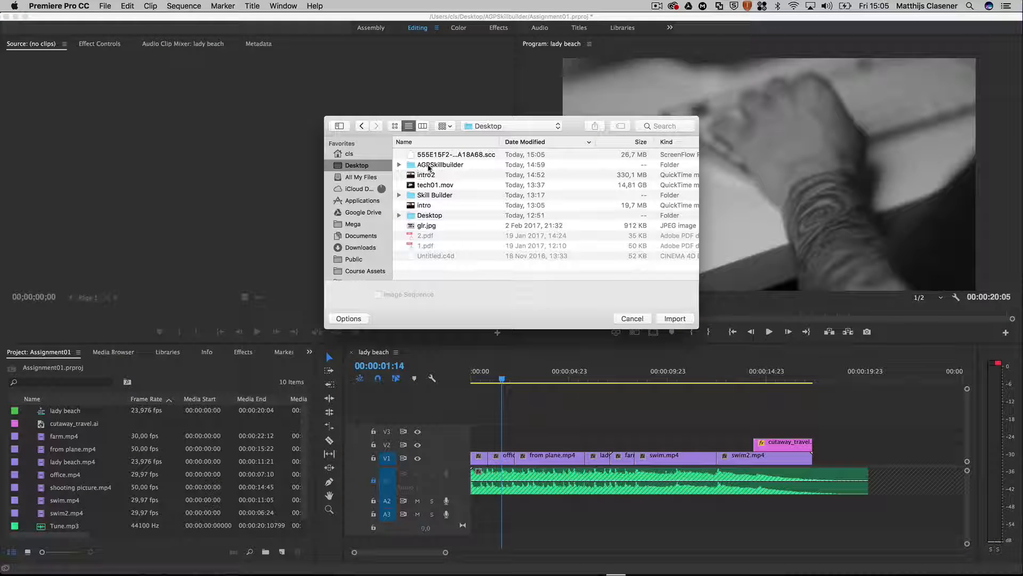
{"action": "double_click", "coordinate": [441, 167]}
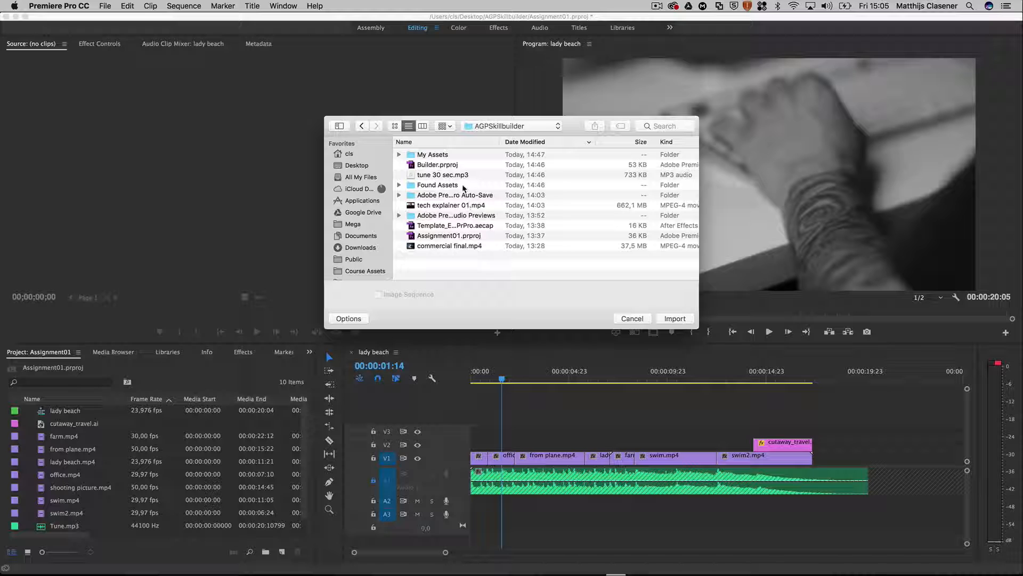
{"action": "left_click", "coordinate": [438, 157]}
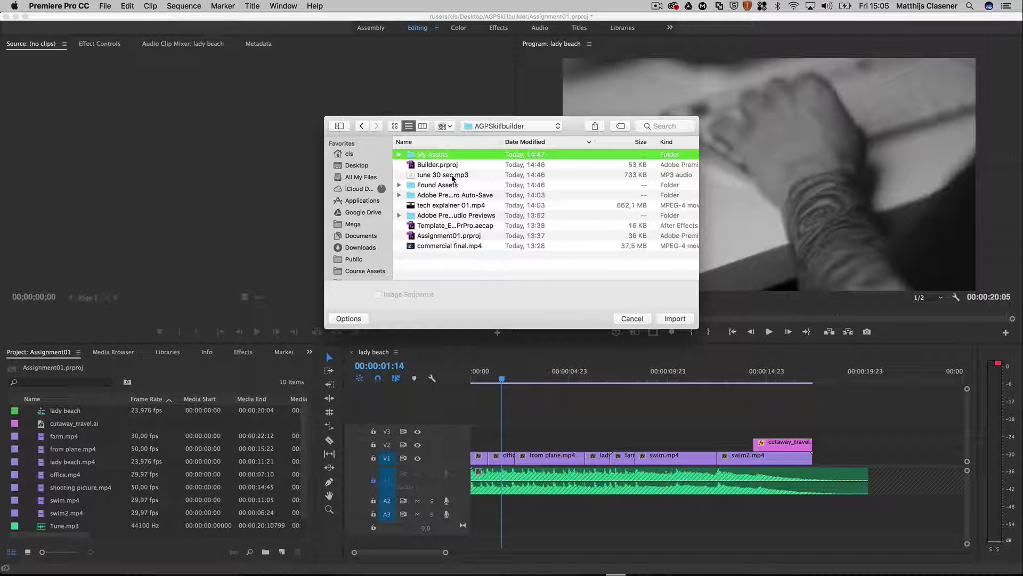
{"action": "left_click", "coordinate": [453, 176], "text": "super"}
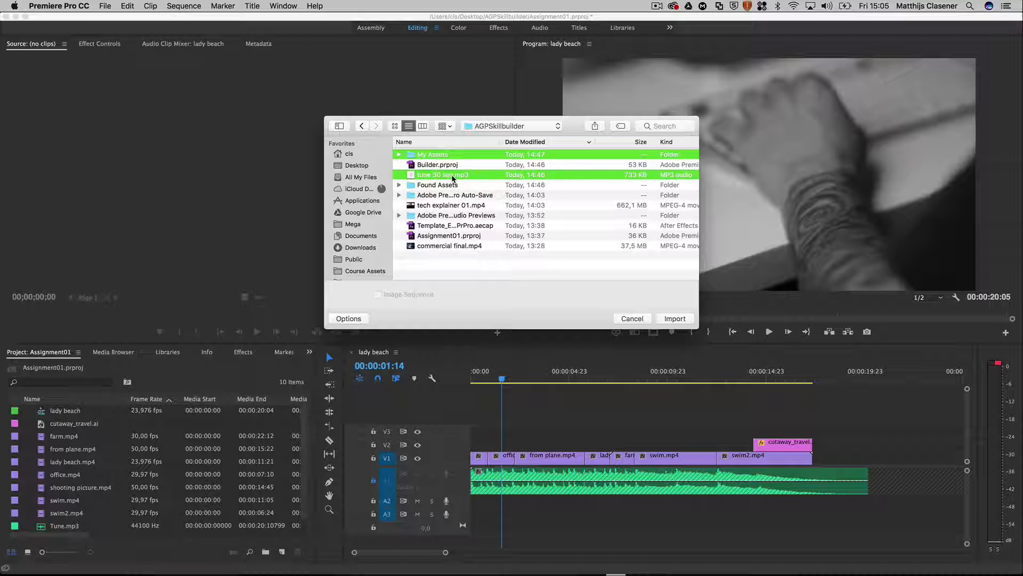
{"action": "left_click", "coordinate": [674, 318]}
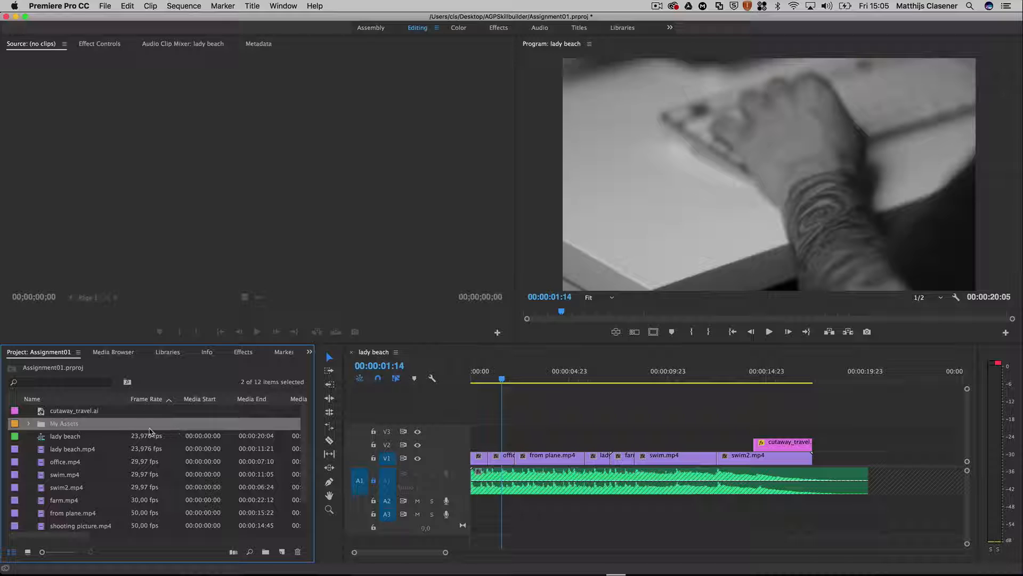
Step: Check the contents of the imported My Assets bin and find the imported audio file in the project
{"action": "left_click", "coordinate": [30, 423]}
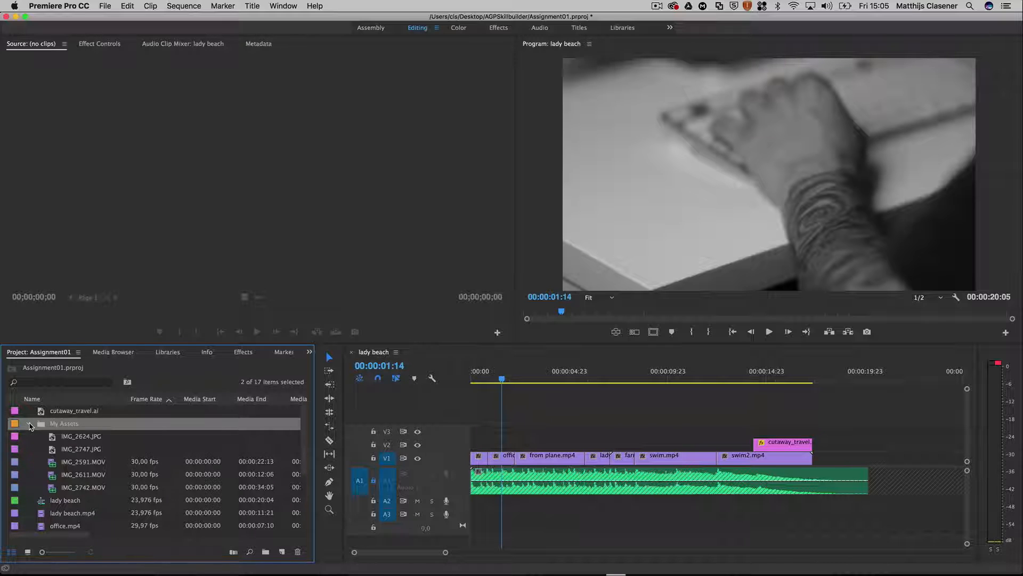
{"action": "left_click", "coordinate": [30, 424]}
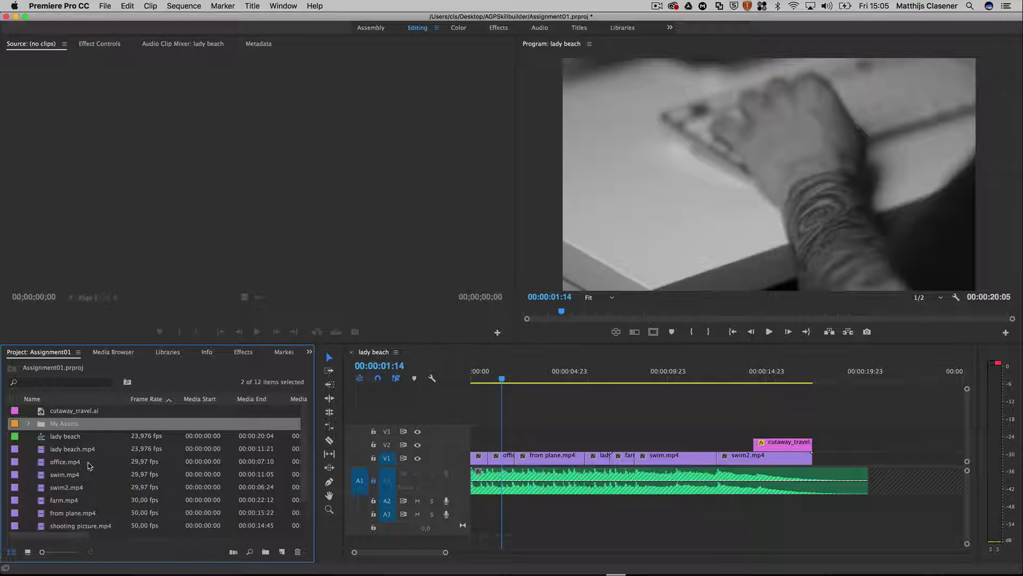
{"action": "scroll", "coordinate": [88, 465], "scroll_direction": "down", "scroll_amount": 2}
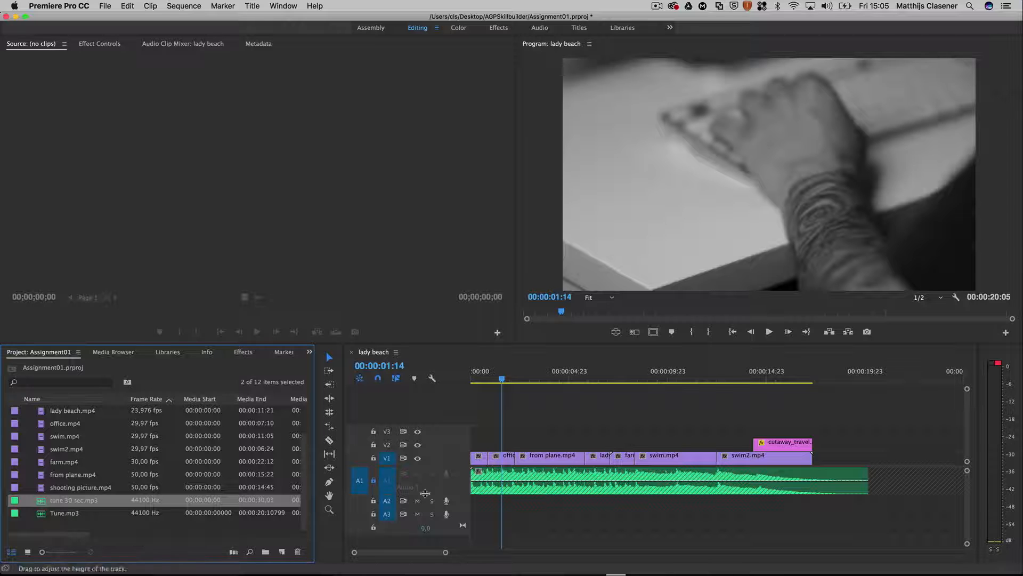
Step: Unlock audio track A1 and delete the Tune.mp3 clip from it
{"action": "left_click", "coordinate": [373, 481]}
{"action": "left_click", "coordinate": [608, 479]}
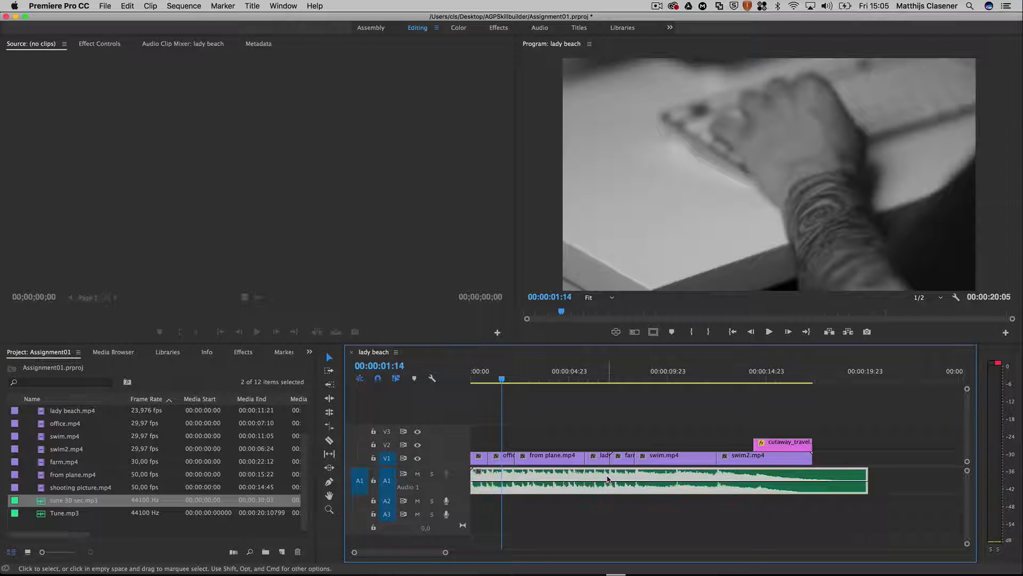
{"action": "key", "text": "Delete"}
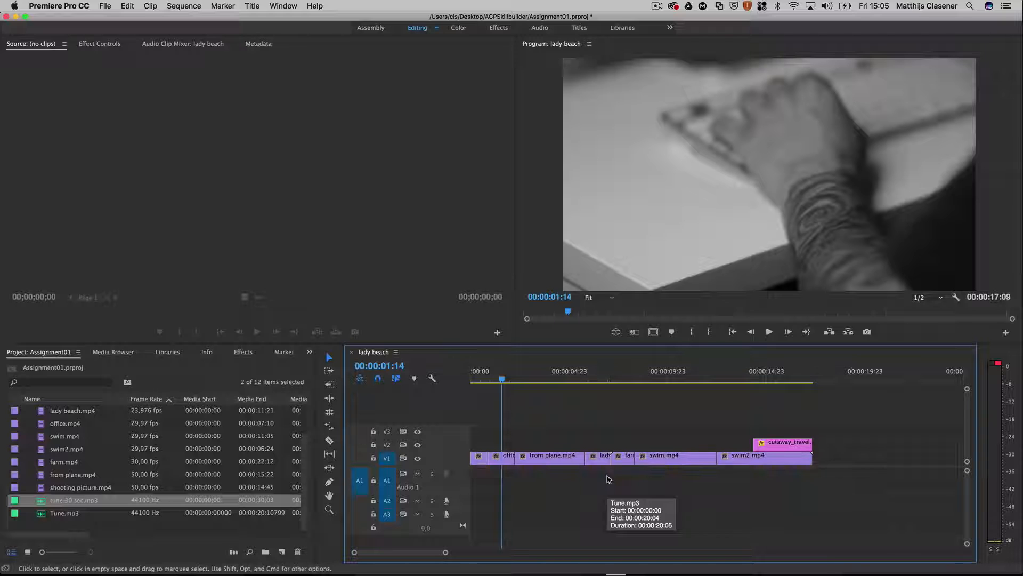
Step: Preview tune 30 sec.mp3 as the source, place its audio on track A2 at the sequence start, and lock A2
{"action": "double_click", "coordinate": [42, 504]}
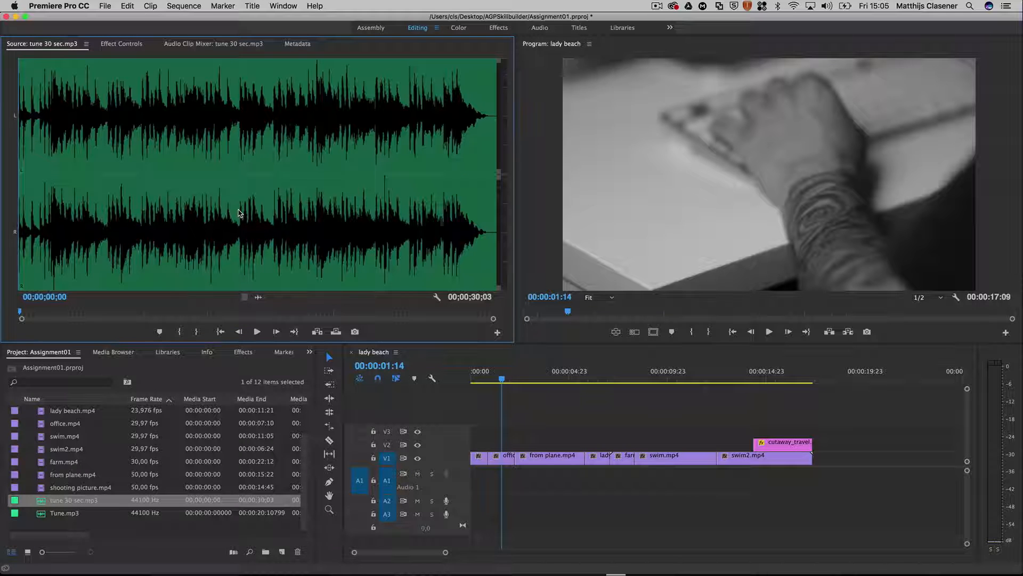
{"action": "left_click_drag", "start_coordinate": [238, 210], "coordinate": [309, 379]}
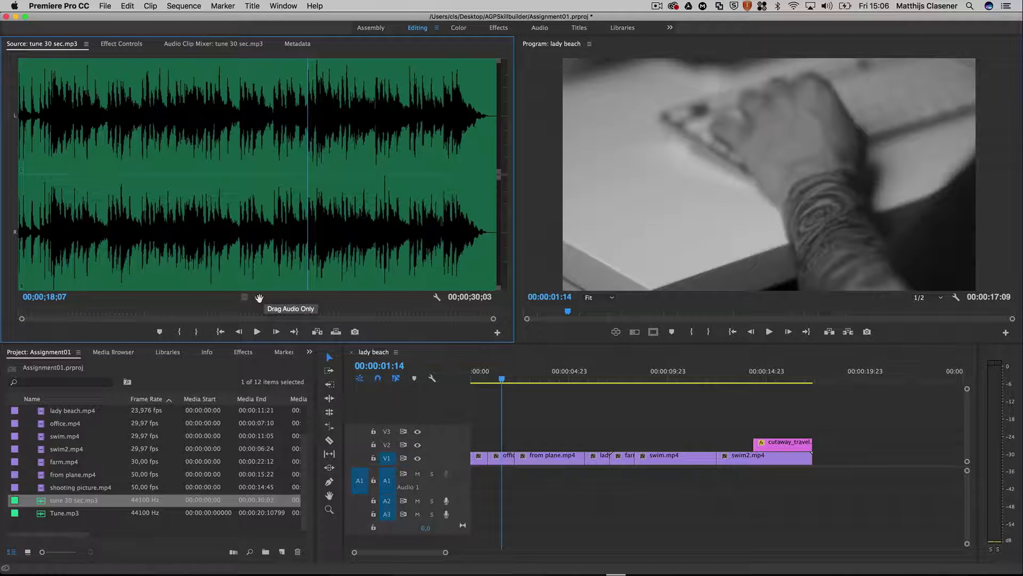
{"action": "left_click_drag", "start_coordinate": [258, 297], "coordinate": [474, 511]}
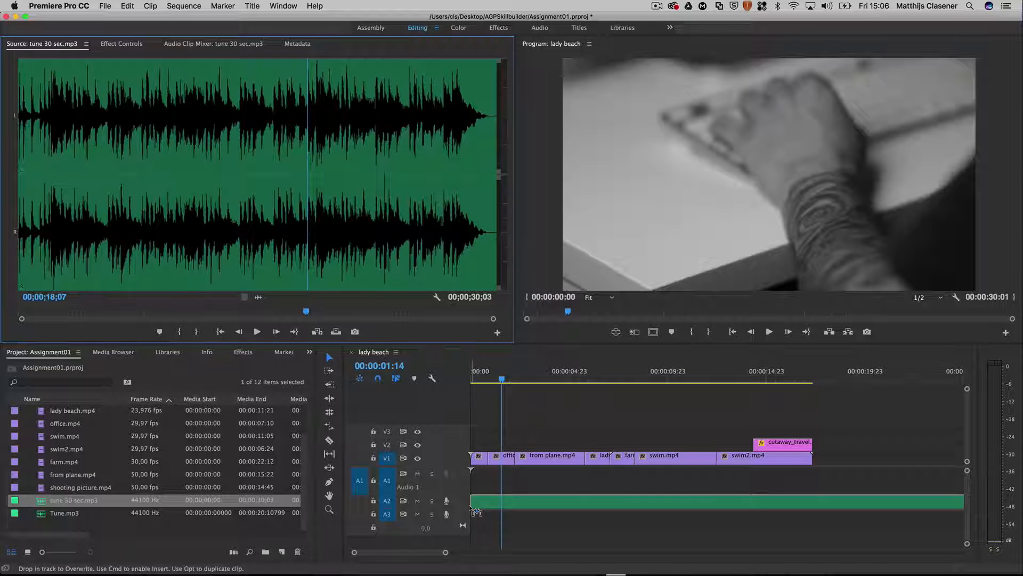
{"action": "left_click_drag", "start_coordinate": [471, 509], "coordinate": [469, 506]}
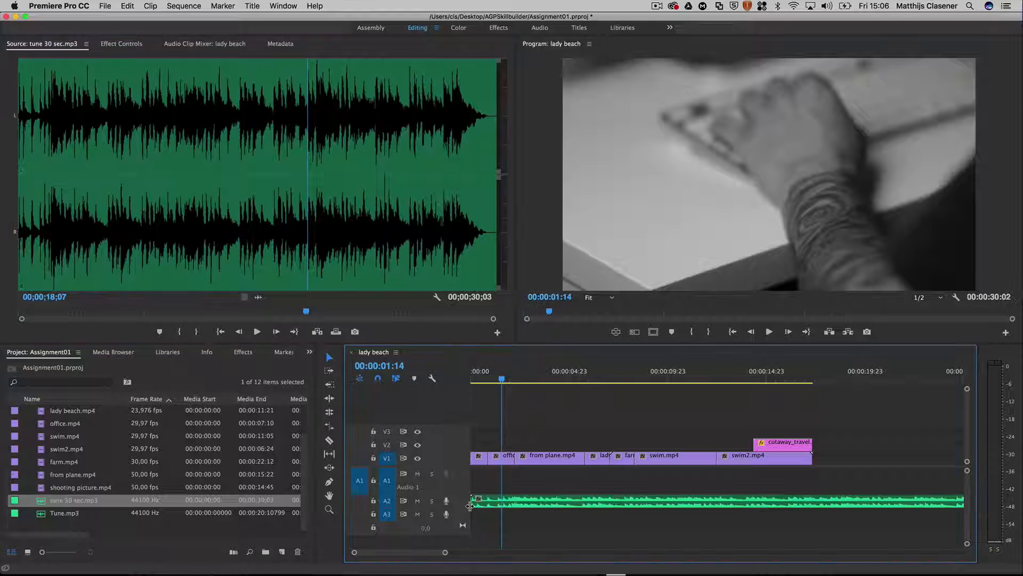
{"action": "left_click", "coordinate": [374, 501]}
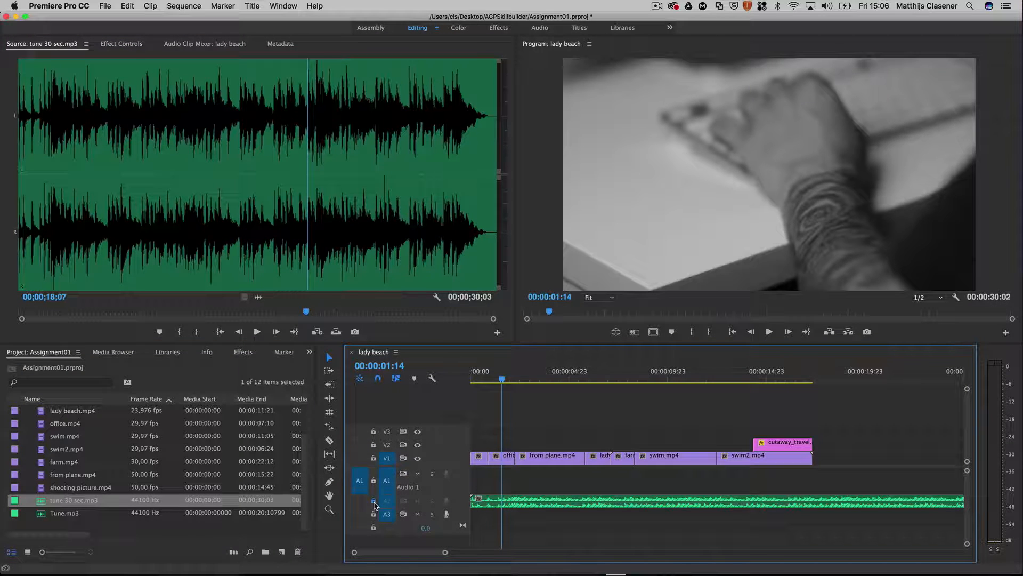
Step: Play the sequence from its beginning to about 00:00:05:21 to check the new music against the footage
{"action": "left_click_drag", "start_coordinate": [501, 379], "coordinate": [456, 385]}
{"action": "key", "text": "space"}
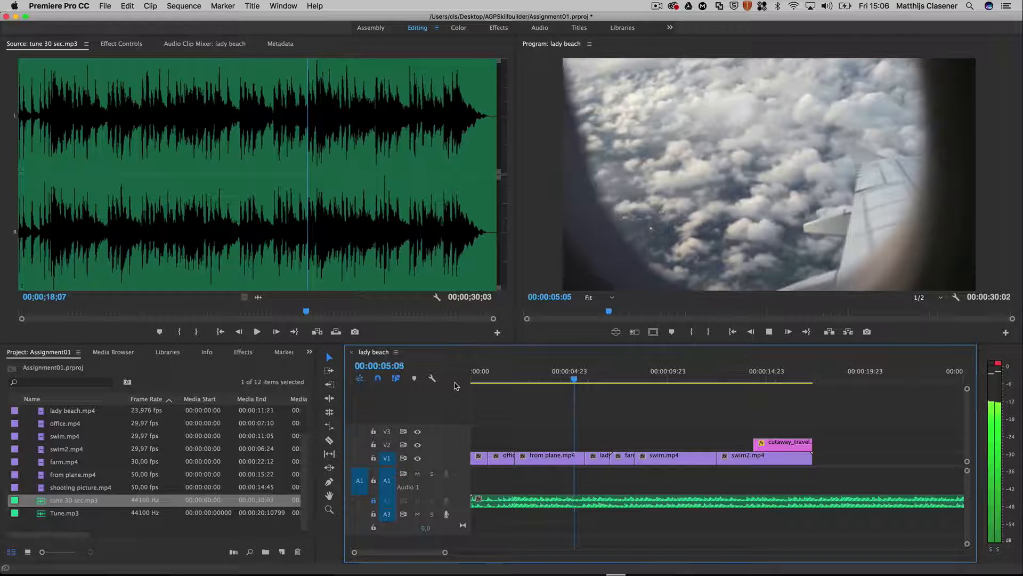
{"action": "key", "text": "space"}
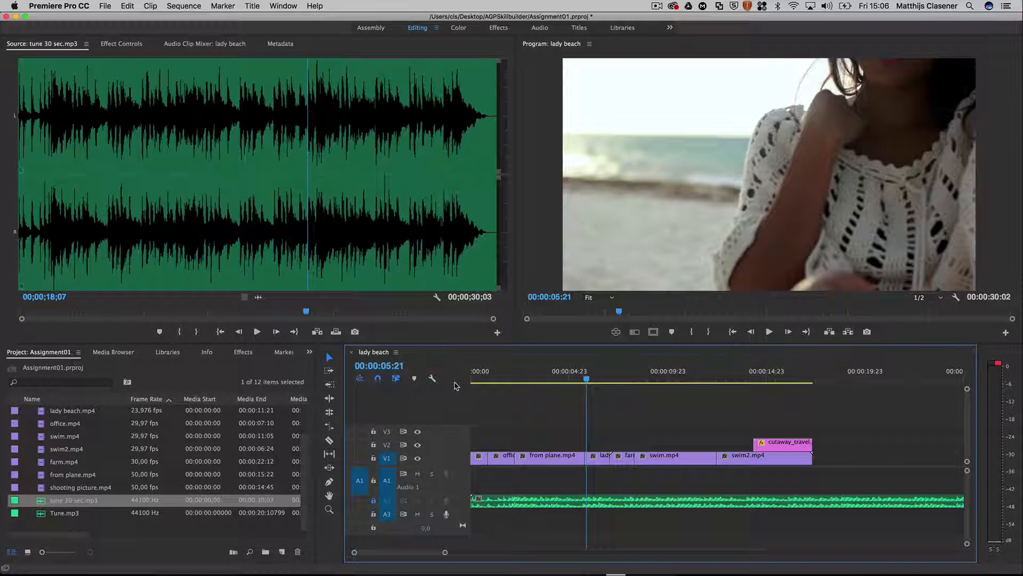
Step: Load IMG_2591.MOV from the My Assets bin as the source and mark its out point at 00:00:04:09
{"action": "left_click", "coordinate": [303, 449]}
{"action": "scroll", "coordinate": [304, 450], "scroll_direction": "up", "scroll_amount": 2}
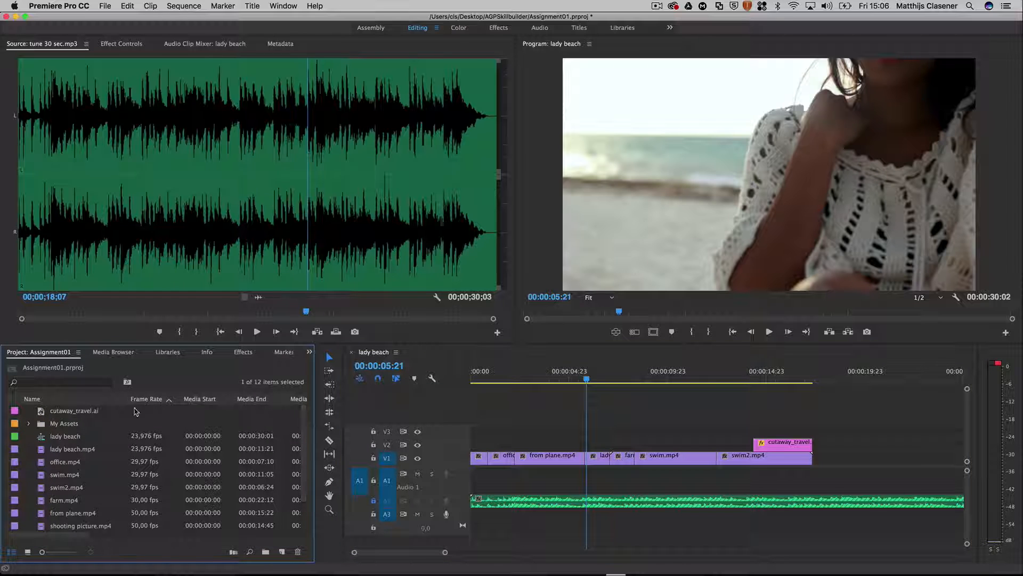
{"action": "left_click", "coordinate": [30, 423]}
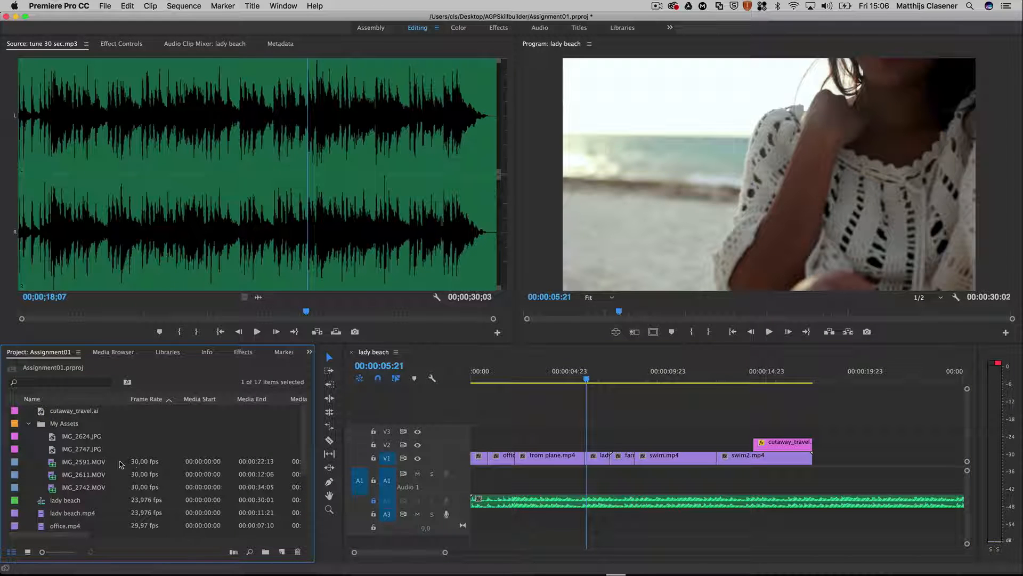
{"action": "double_click", "coordinate": [51, 468]}
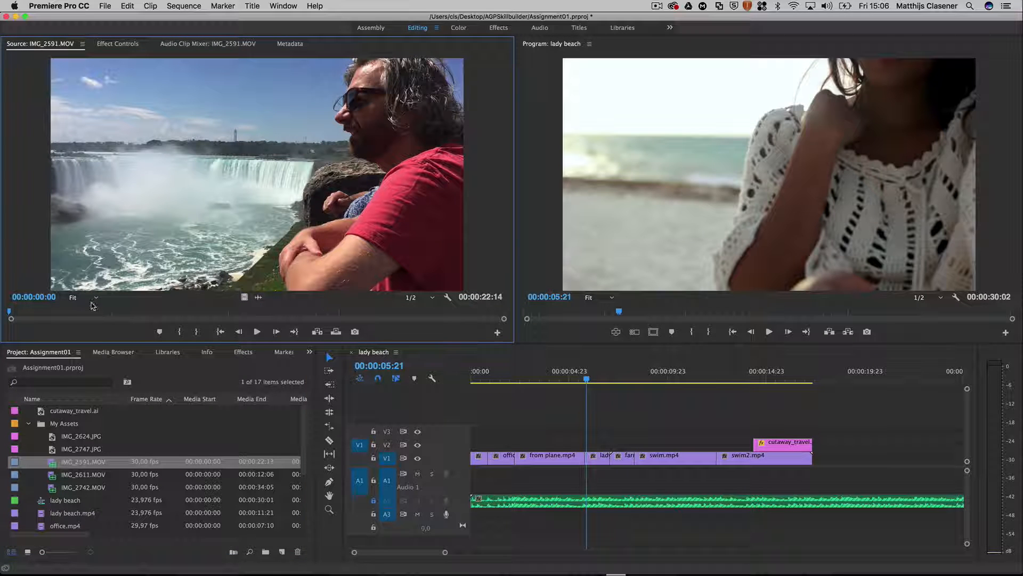
{"action": "left_click_drag", "start_coordinate": [9, 313], "coordinate": [103, 311]}
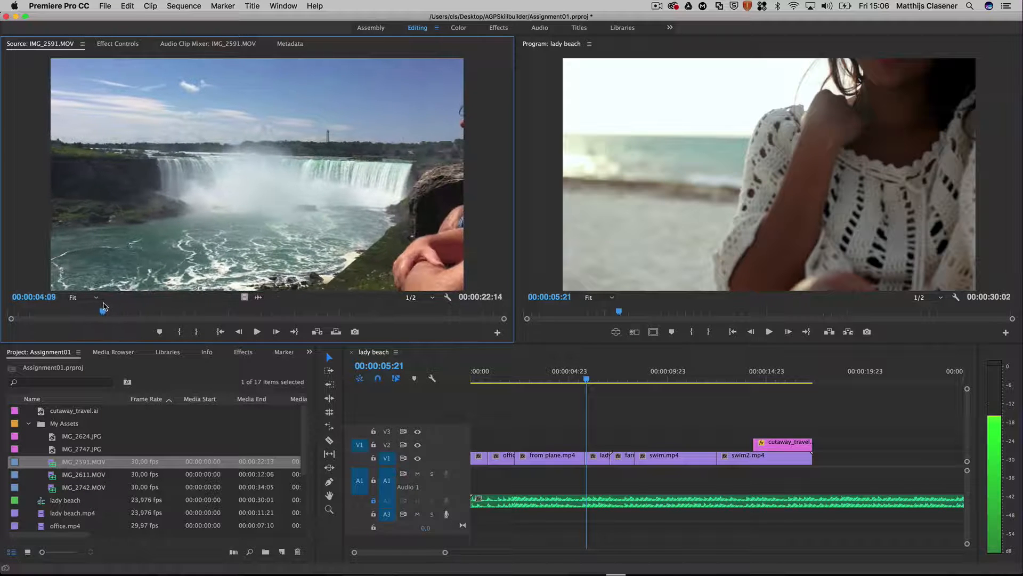
{"action": "left_click", "coordinate": [195, 340]}
Step: Insert the marked part of IMG_2591.MOV on V1 between from plane.mp4 and lady beach.mp4, shifting the following V1 clips, and set the playhead to 00:00:10:10
{"action": "left_click_drag", "start_coordinate": [215, 196], "coordinate": [585, 452]}
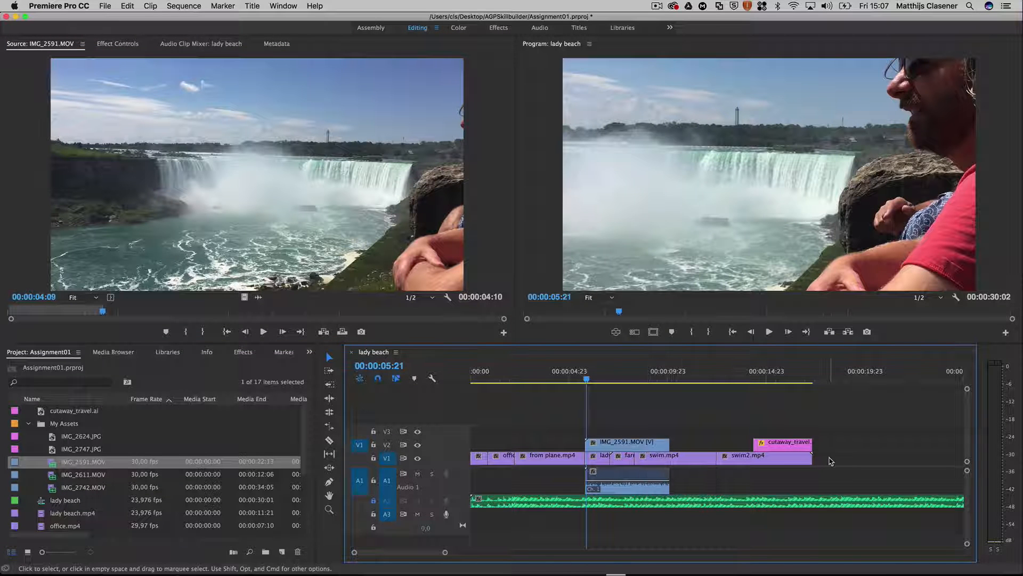
{"action": "left_click_drag", "start_coordinate": [831, 457], "coordinate": [641, 458]}
{"action": "left_click", "coordinate": [643, 446]}
{"action": "left_click", "coordinate": [647, 435]}
{"action": "left_click_drag", "start_coordinate": [584, 376], "coordinate": [677, 386]}
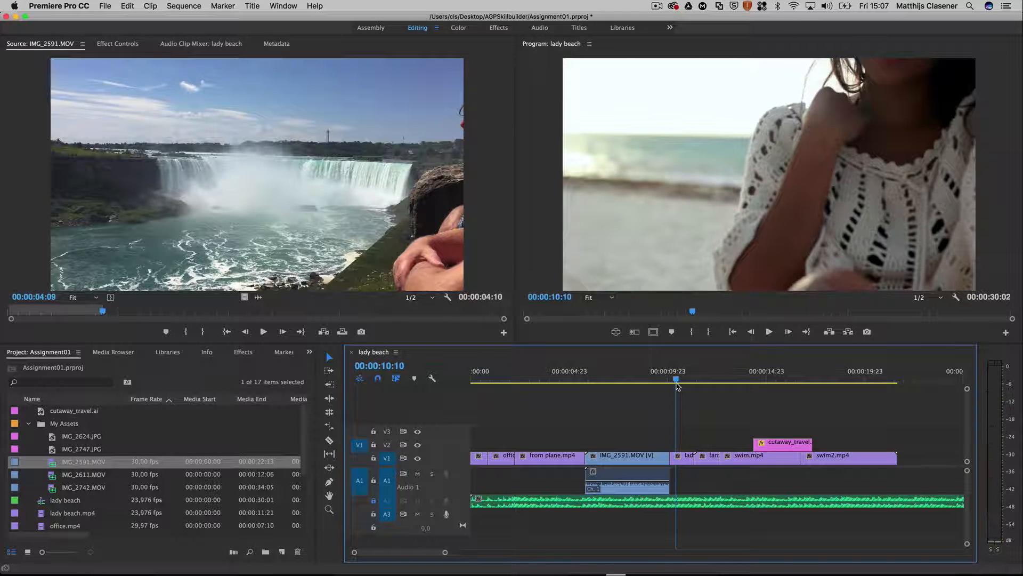
Step: Load IMG_2611.MOV from the My Assets bin as the source and mark its in point at 00:00:02:02 and out point at 00:00:04:22
{"action": "double_click", "coordinate": [52, 477]}
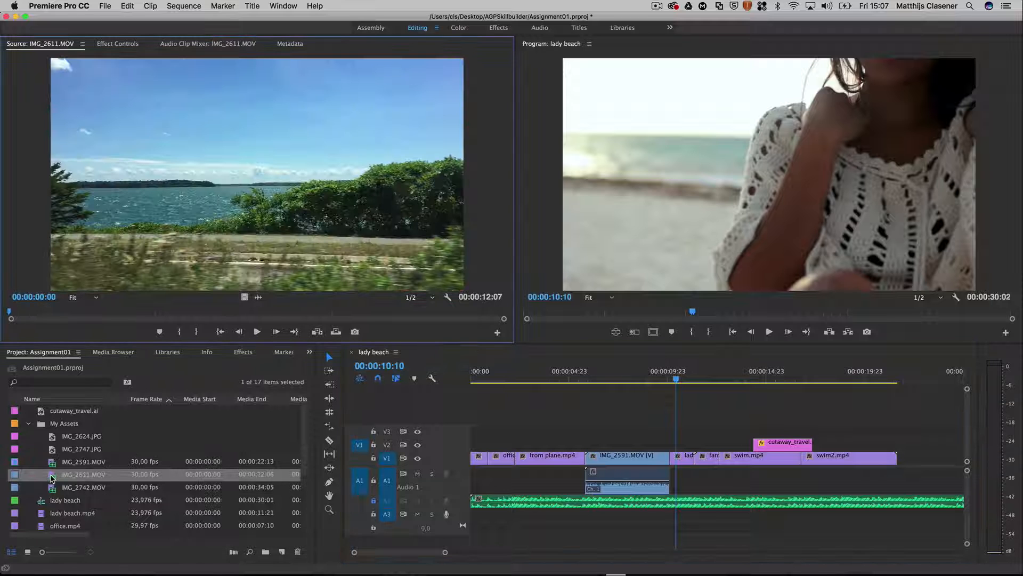
{"action": "left_click_drag", "start_coordinate": [12, 313], "coordinate": [92, 316]}
{"action": "left_click", "coordinate": [179, 331]}
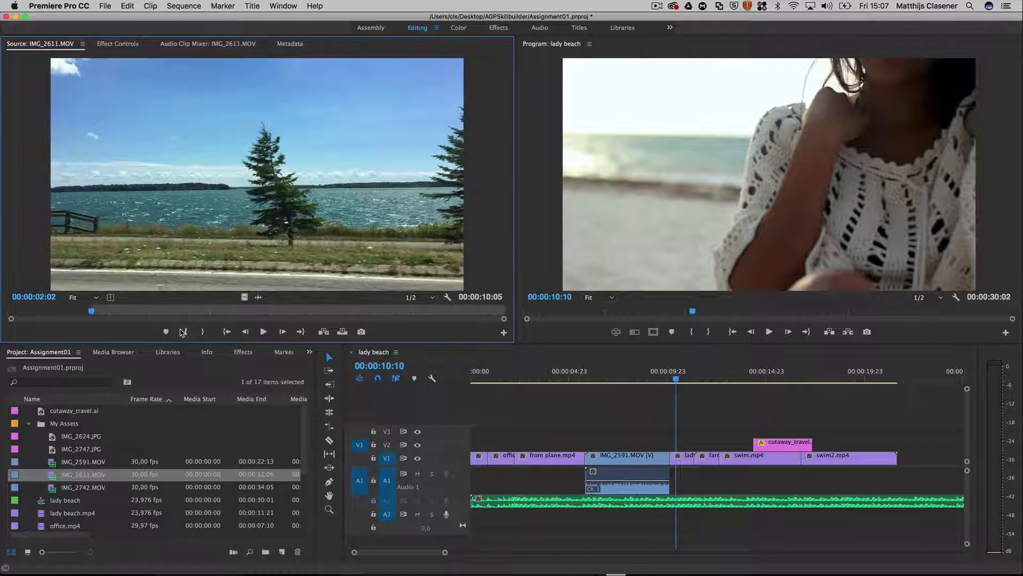
{"action": "left_click_drag", "start_coordinate": [91, 312], "coordinate": [200, 315]}
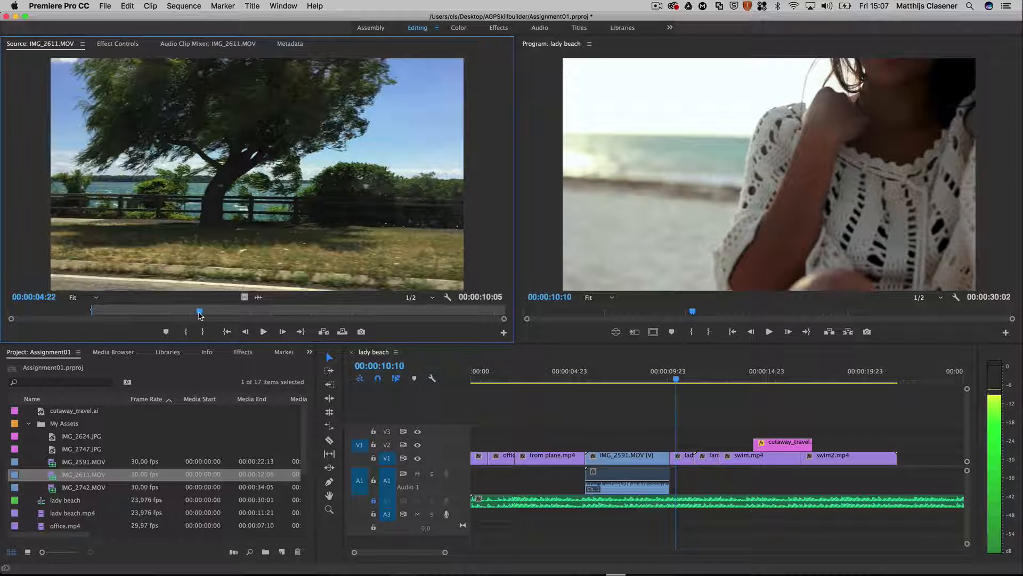
{"action": "left_click", "coordinate": [203, 332]}
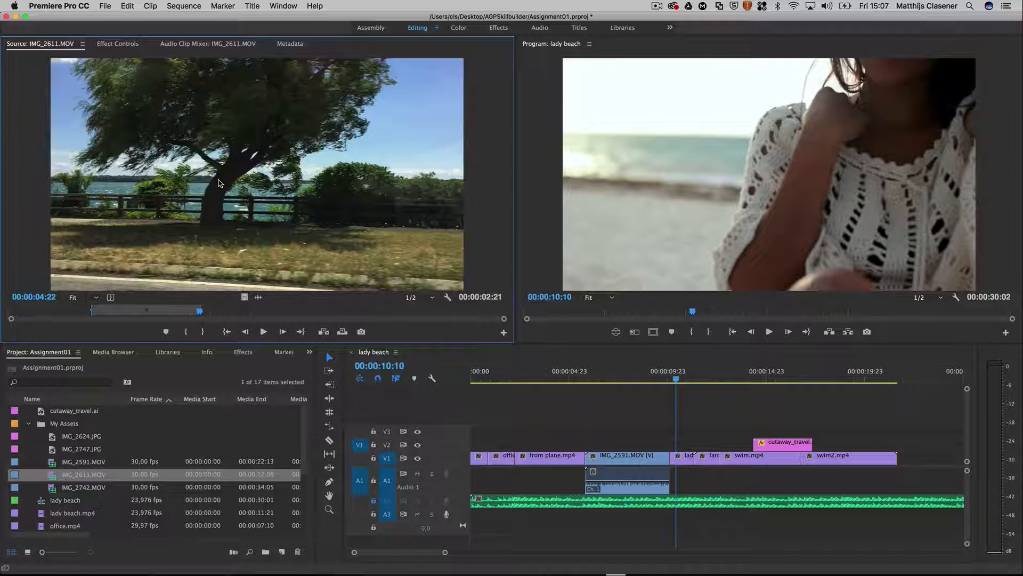
Step: Insert the marked part of IMG_2611.MOV directly before swim.mp4 on V1, shifting the following clips, and set the playhead to 00:00:06:21
{"action": "left_click_drag", "start_coordinate": [441, 281], "coordinate": [729, 468]}
{"action": "key", "text": "super"}
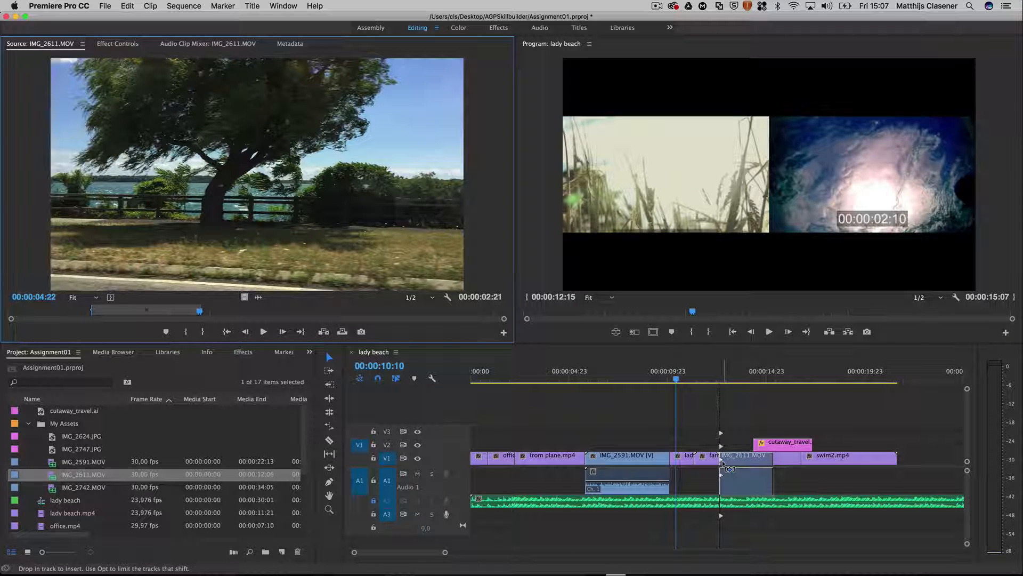
{"action": "left_click_drag", "start_coordinate": [728, 468], "coordinate": [729, 468]}
{"action": "left_click_drag", "start_coordinate": [730, 468], "coordinate": [729, 468]}
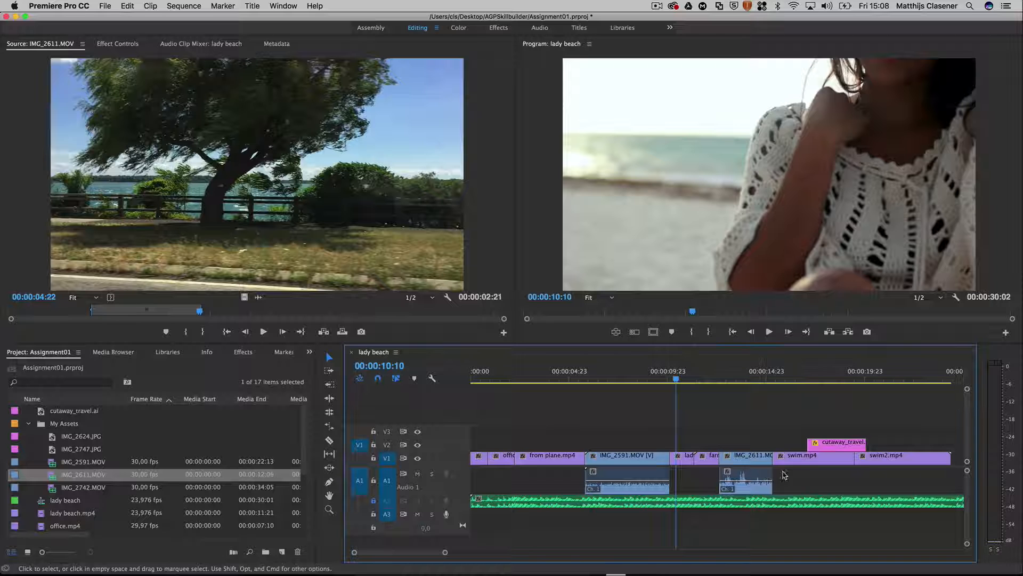
{"action": "scroll", "coordinate": [820, 459], "scroll_direction": "right", "scroll_amount": 5}
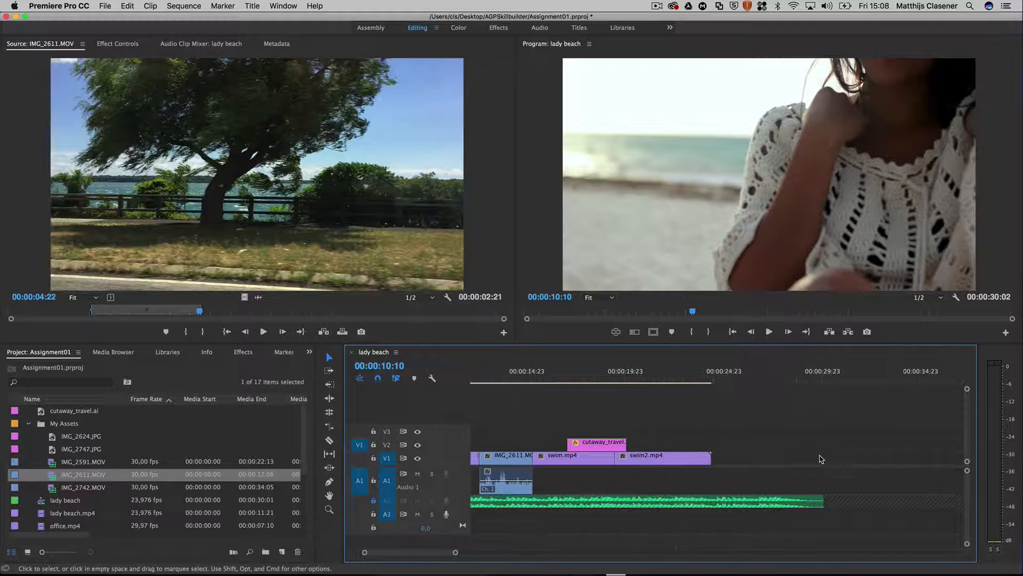
{"action": "scroll", "coordinate": [821, 459], "scroll_direction": "left", "scroll_amount": 5}
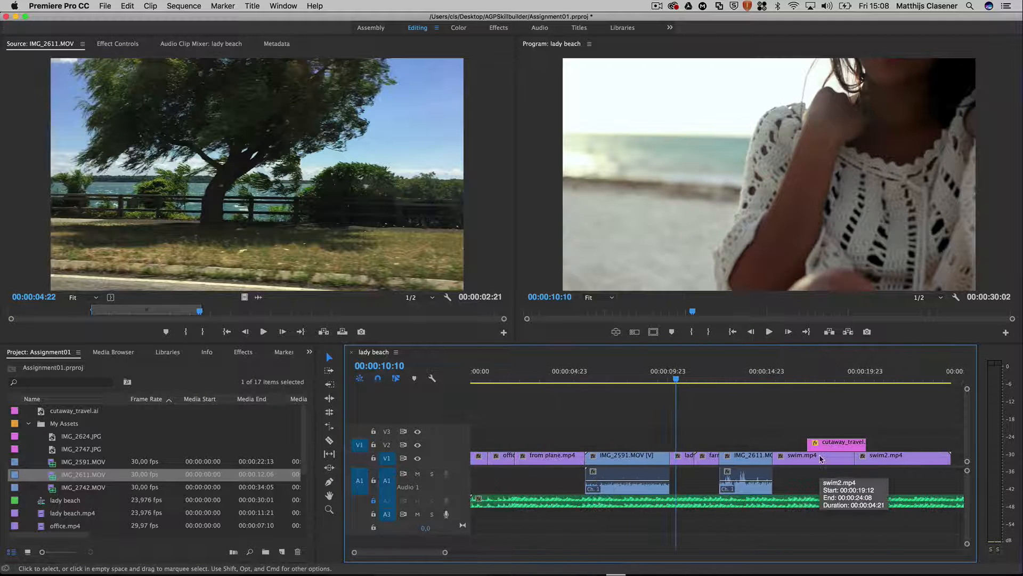
{"action": "left_click", "coordinate": [696, 379]}
{"action": "left_click_drag", "start_coordinate": [699, 381], "coordinate": [606, 380]}
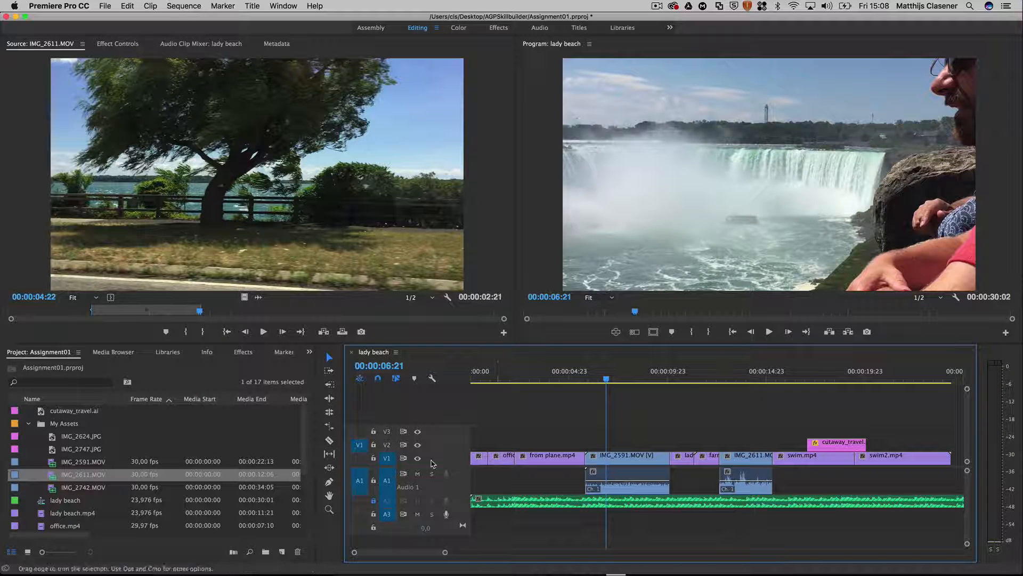
Step: Preview the two My Assets photos and insert IMG_2624.JPG on V1 directly after lady beach.mp4, shifting the following clips
{"action": "double_click", "coordinate": [52, 441]}
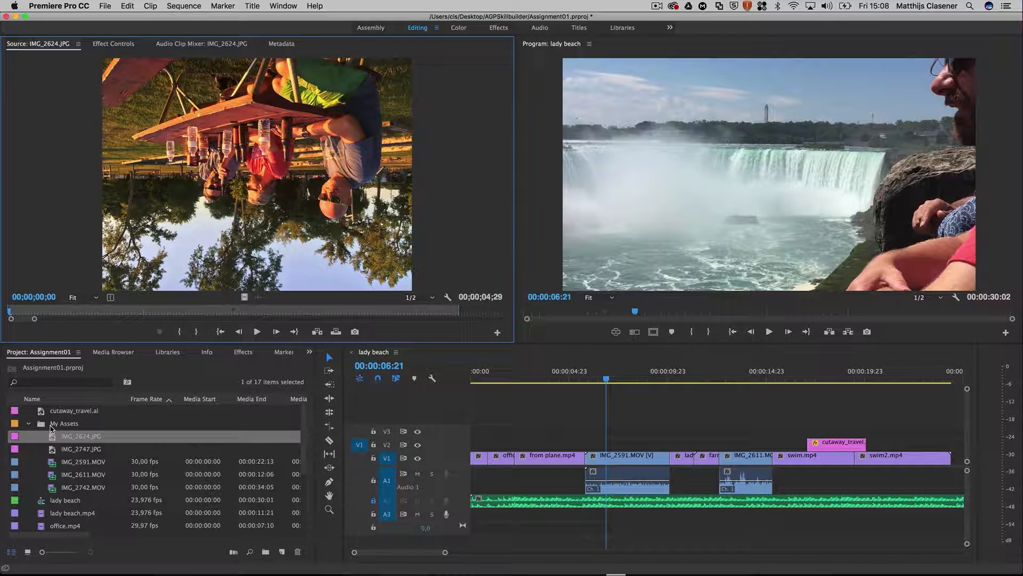
{"action": "double_click", "coordinate": [52, 452]}
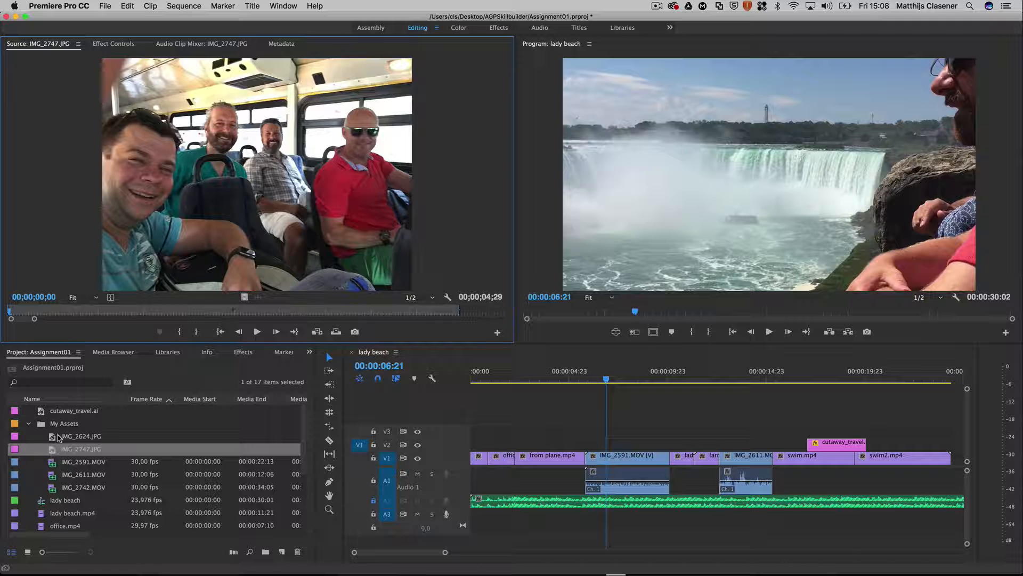
{"action": "double_click", "coordinate": [54, 437]}
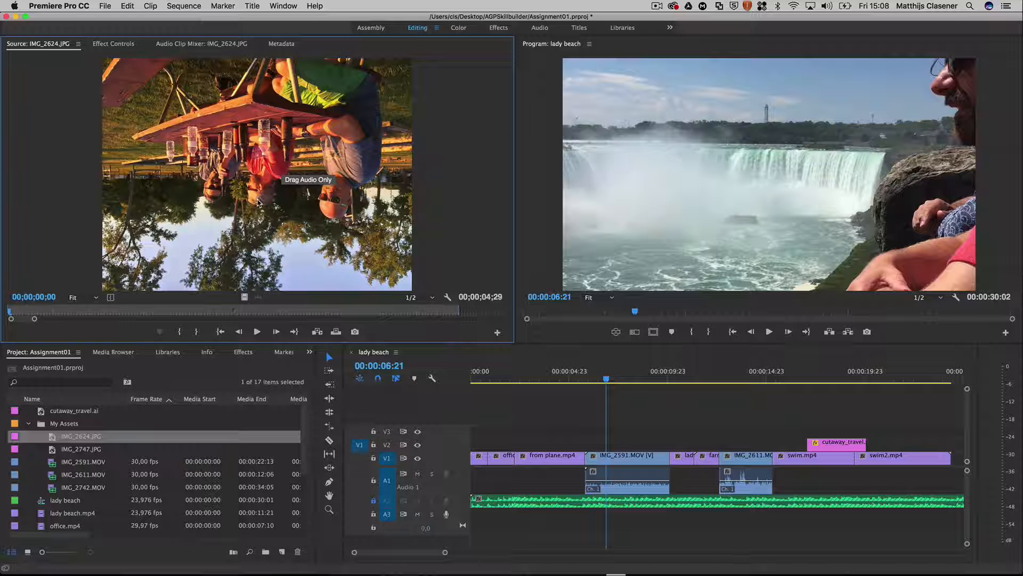
{"action": "left_click_drag", "start_coordinate": [361, 297], "coordinate": [697, 448]}
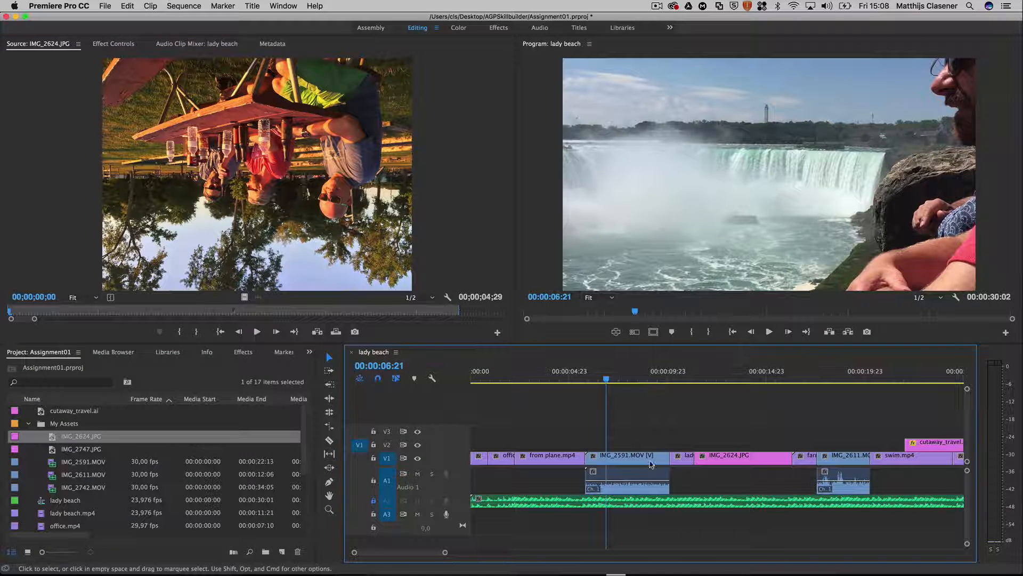
Step: Shorten IMG_2624.JPG on V1 to a little under half its length and move all following clips up to close the gap
{"action": "left_click", "coordinate": [772, 459]}
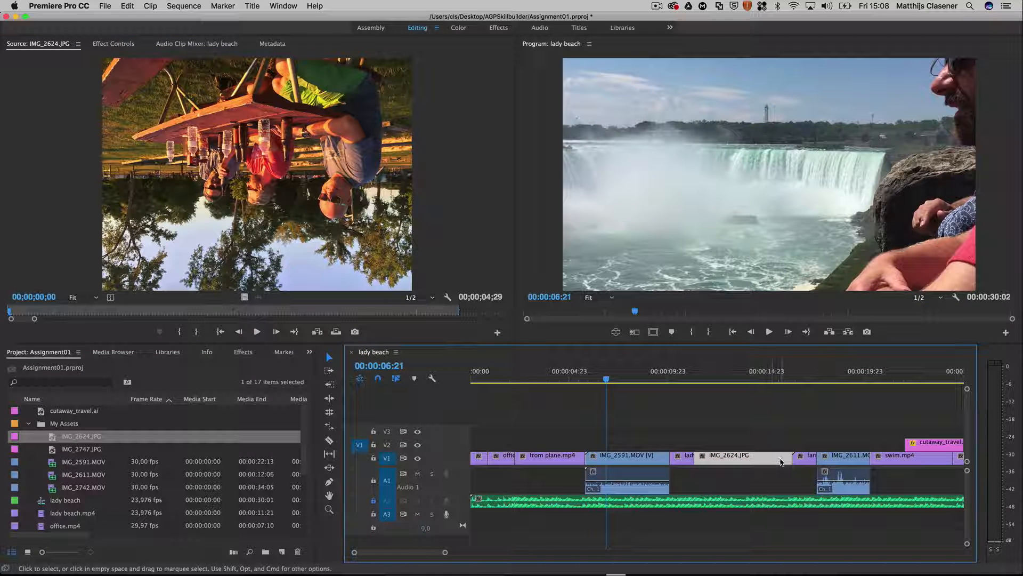
{"action": "left_click_drag", "start_coordinate": [785, 457], "coordinate": [735, 460]}
{"action": "left_click_drag", "start_coordinate": [688, 376], "coordinate": [745, 379]}
{"action": "scroll", "coordinate": [796, 434], "scroll_direction": "right", "scroll_amount": 5}
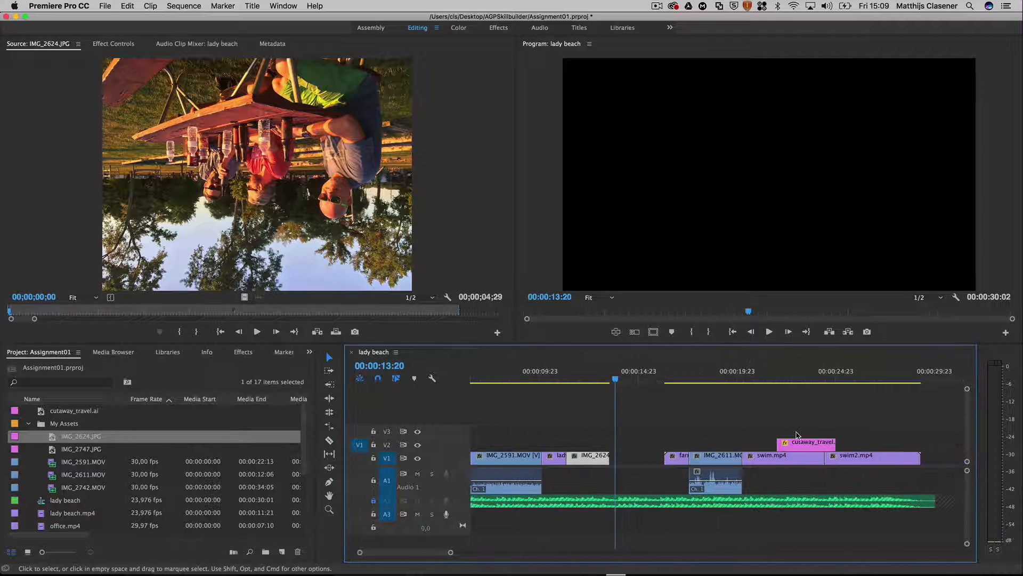
{"action": "left_click_drag", "start_coordinate": [549, 429], "coordinate": [711, 461]}
{"action": "scroll", "coordinate": [710, 461], "scroll_direction": "left", "scroll_amount": 5}
Step: Set the playhead to 00:00:12:06 and rotate the IMG_2624.JPG clip in the sequence by 180°
{"action": "left_click", "coordinate": [704, 373]}
{"action": "mouse_move", "coordinate": [706, 367]}
{"action": "left_mouse_down"}
{"action": "mouse_move", "coordinate": [670, 371]}
{"action": "mouse_move", "coordinate": [712, 371]}
{"action": "left_mouse_up"}
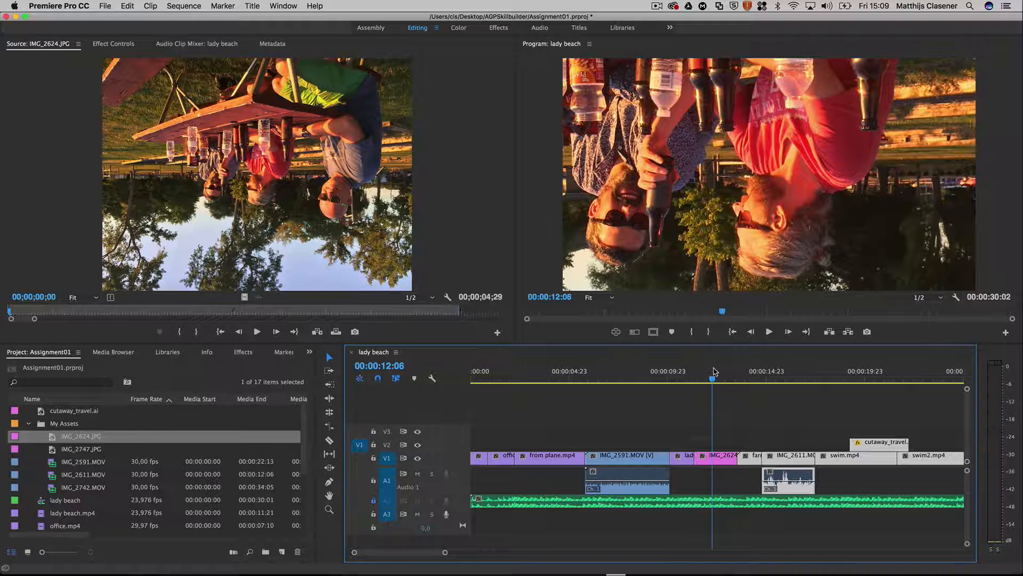
{"action": "left_click", "coordinate": [724, 462]}
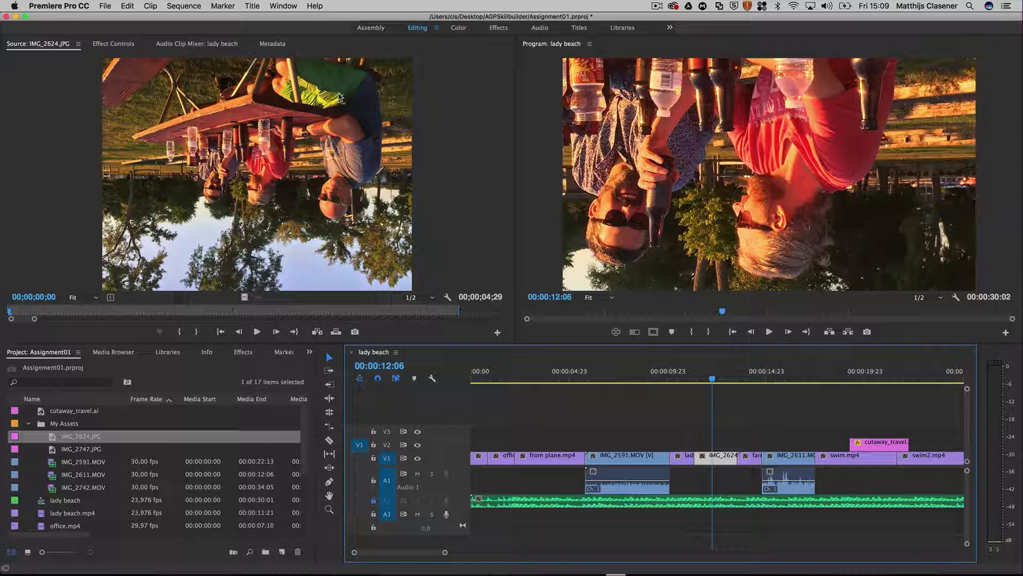
{"action": "left_click", "coordinate": [118, 46]}
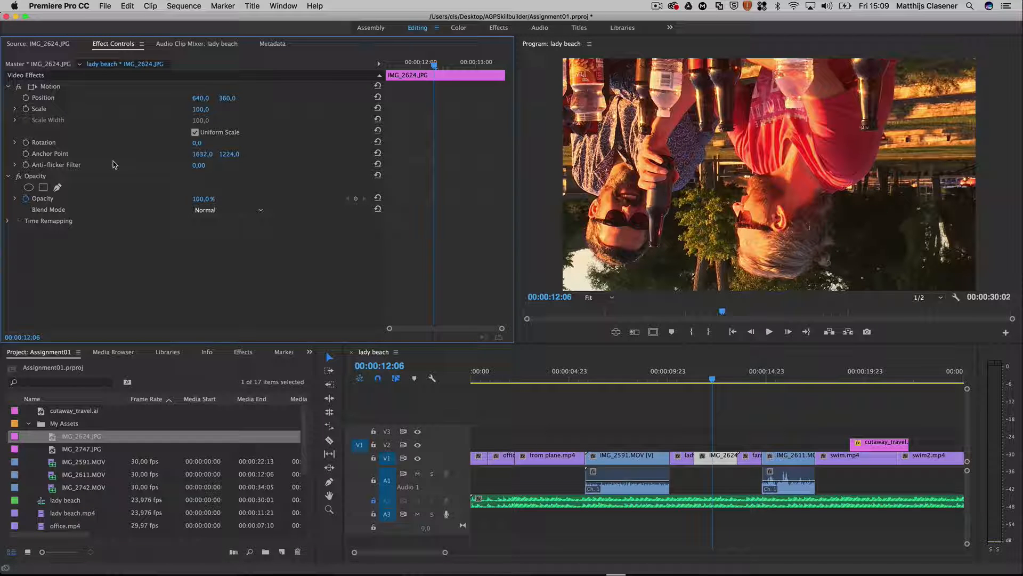
{"action": "left_click", "coordinate": [197, 143]}
{"action": "type", "text": "180"}
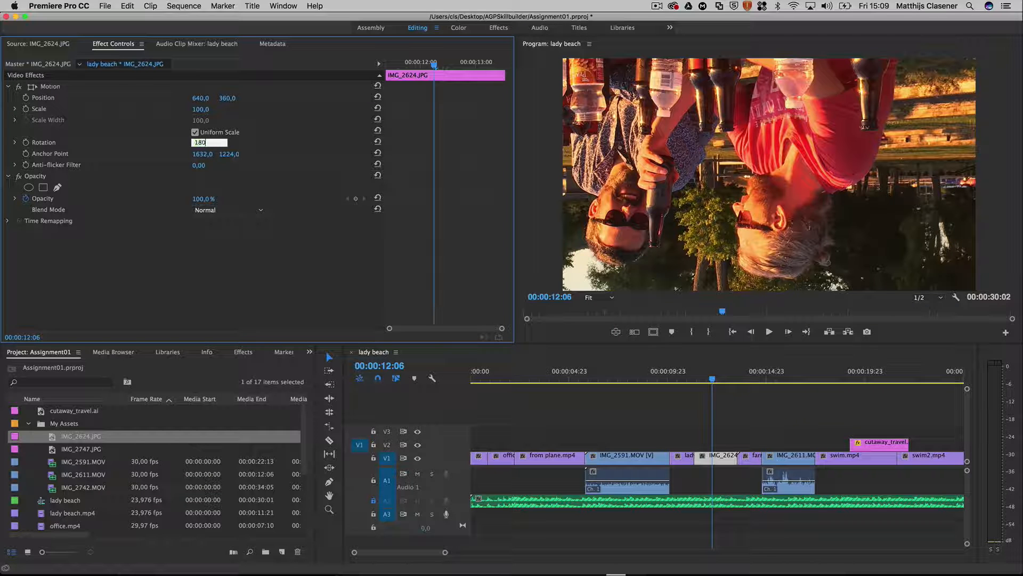
{"action": "key", "text": "Return"}
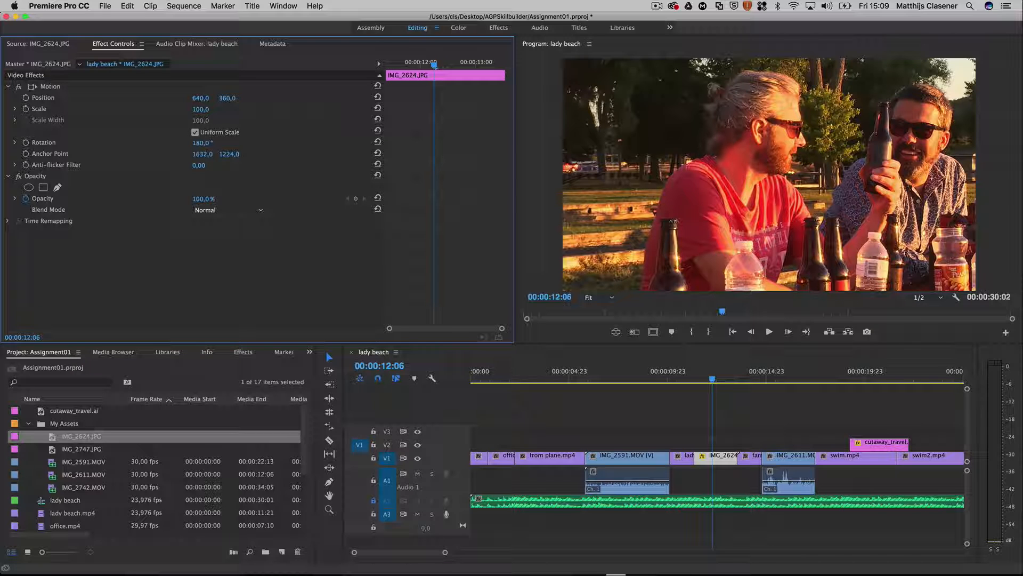
Step: Reduce the scale of the IMG_2624.JPG clip to 45
{"action": "left_click", "coordinate": [196, 110]}
{"action": "left_click_drag", "start_coordinate": [196, 110], "coordinate": [155, 113]}
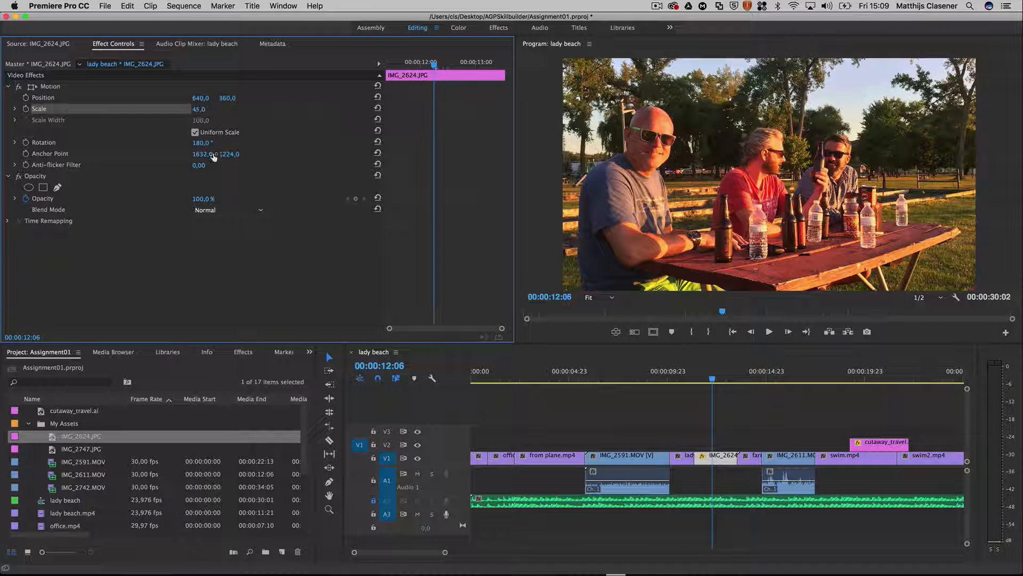
{"action": "left_click", "coordinate": [204, 261]}
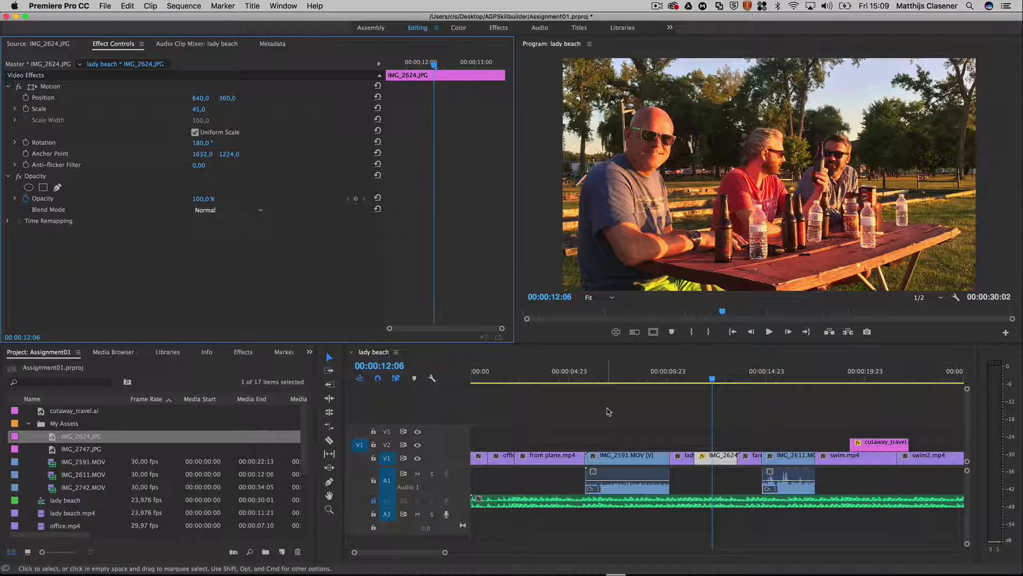
Step: Play the sequence from the start of lady beach.mp4 to about 00:00:18:05 to check the photo and IMG_2611.MOV
{"action": "left_click", "coordinate": [713, 383]}
{"action": "left_click_drag", "start_coordinate": [713, 384], "coordinate": [679, 378]}
{"action": "key", "text": "space"}
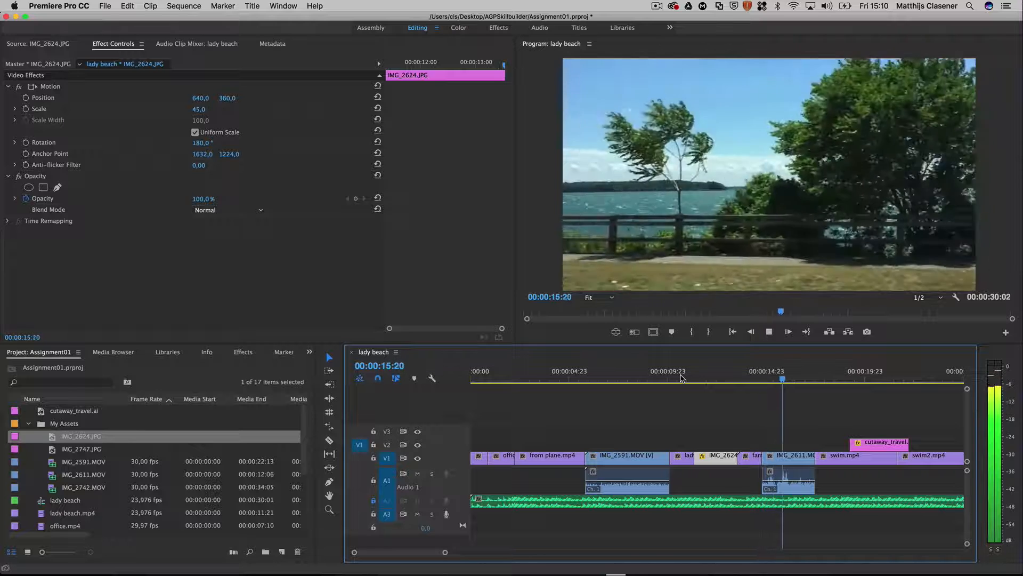
{"action": "key", "text": "space"}
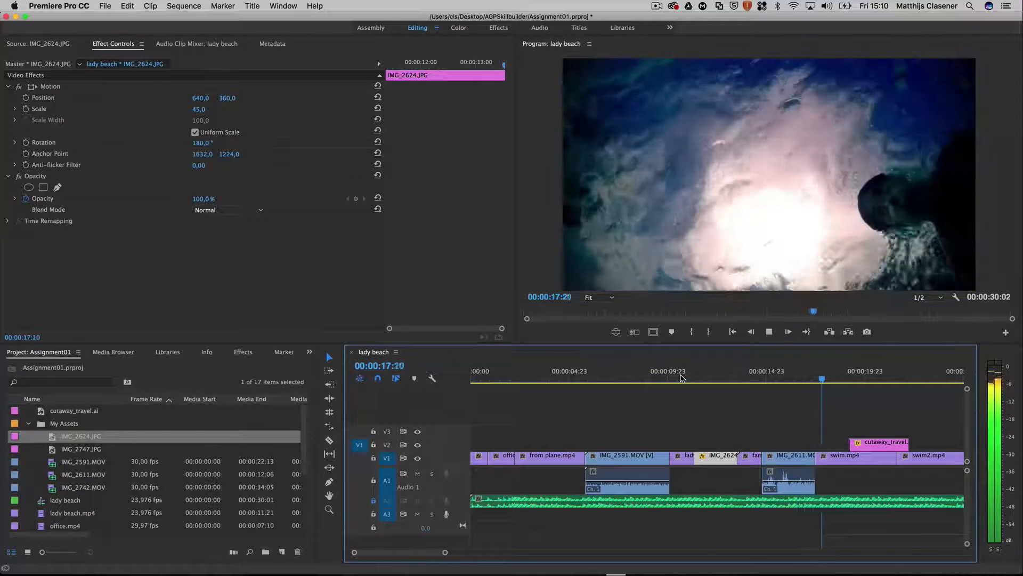
Step: Shift swim.mp4 and swim2.mp4 so that swim2.mp4 ends with the music and swim.mp4 adjoins it, with cutaway_travel.ai on V2 above swim2.mp4
{"action": "scroll", "coordinate": [692, 426], "scroll_direction": "right", "scroll_amount": 5}
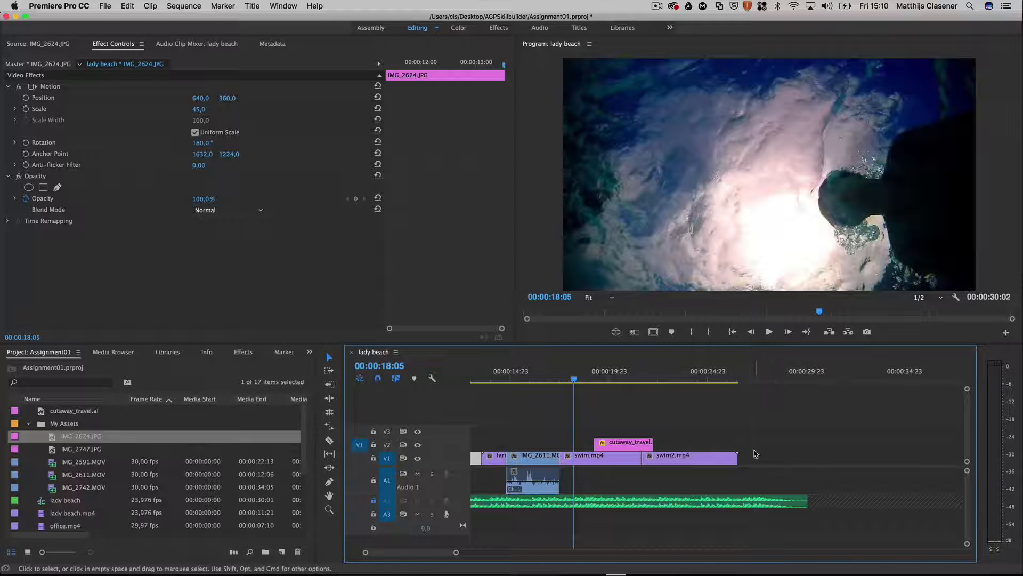
{"action": "left_click_drag", "start_coordinate": [635, 444], "coordinate": [737, 443]}
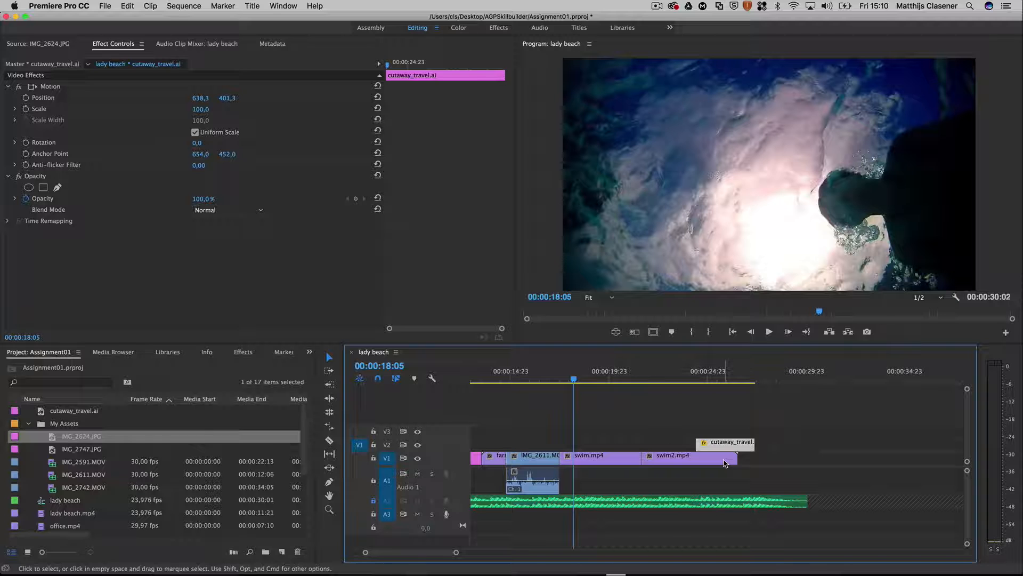
{"action": "left_click", "coordinate": [725, 463]}
{"action": "left_click_drag", "start_coordinate": [725, 463], "coordinate": [801, 462]}
{"action": "left_click_drag", "start_coordinate": [742, 447], "coordinate": [780, 446]}
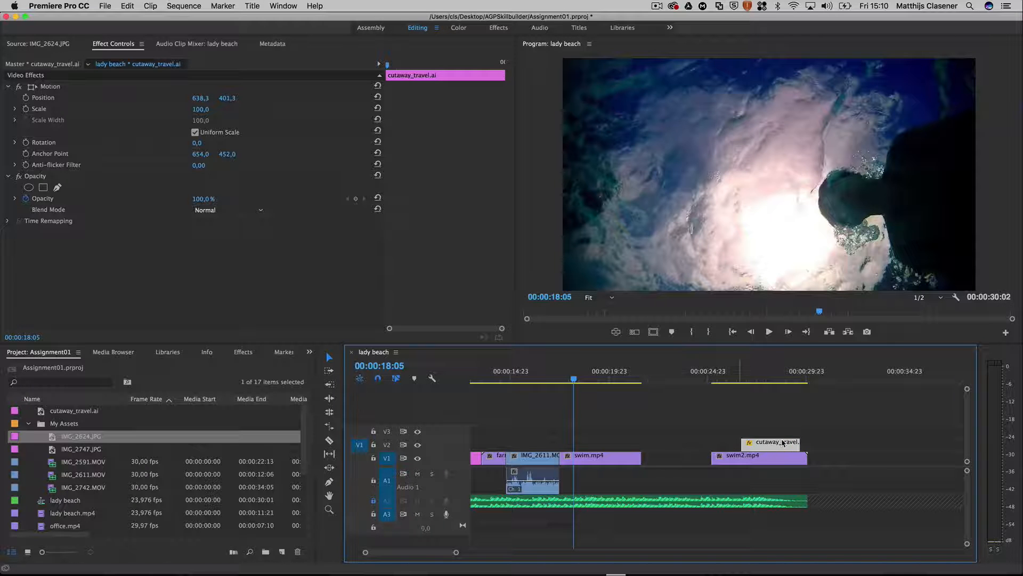
{"action": "left_click", "coordinate": [674, 437]}
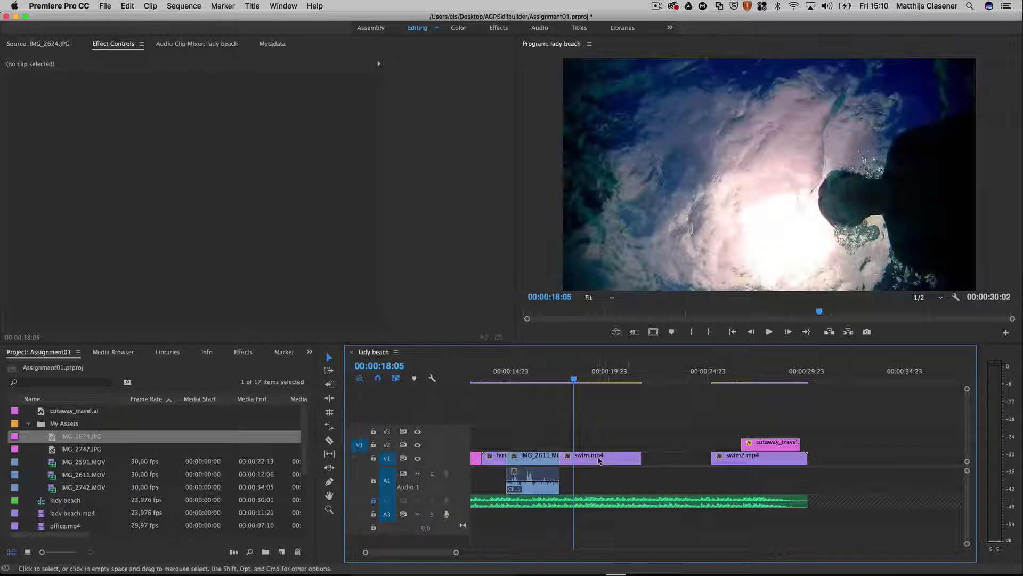
{"action": "left_click_drag", "start_coordinate": [597, 459], "coordinate": [668, 458]}
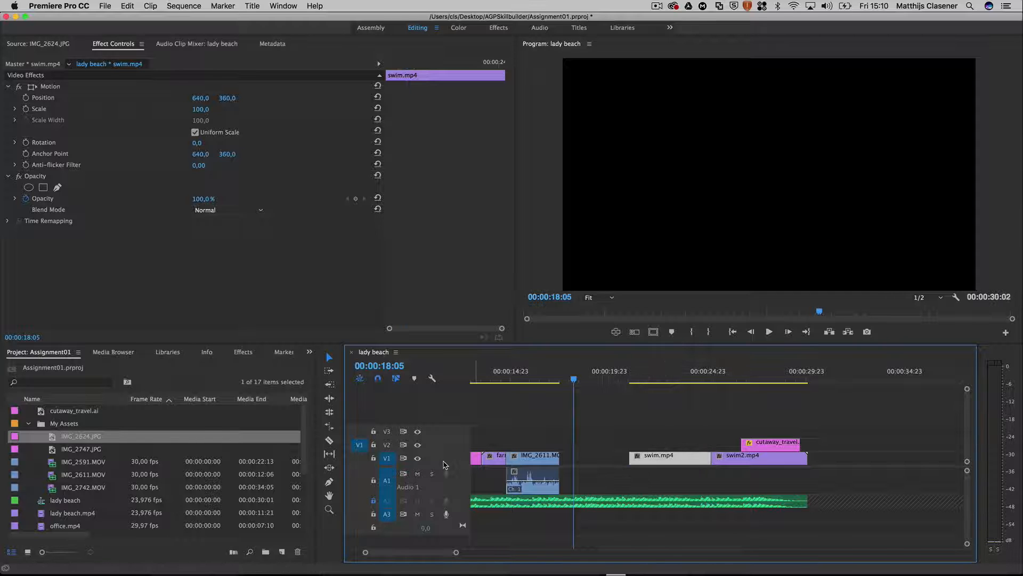
Step: Mark a 00:00:03:26 range ending at 00:00:16:11 in IMG_2742.MOV and place only its video on V1 in the gap after IMG_2611.MOV
{"action": "double_click", "coordinate": [53, 489]}
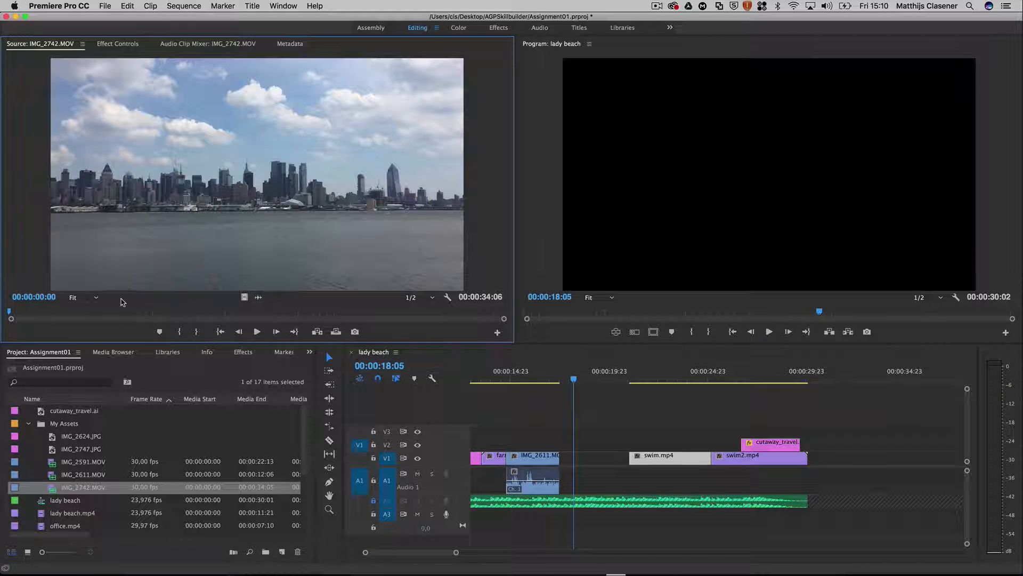
{"action": "left_click_drag", "start_coordinate": [10, 311], "coordinate": [246, 311]}
{"action": "left_click", "coordinate": [181, 331]}
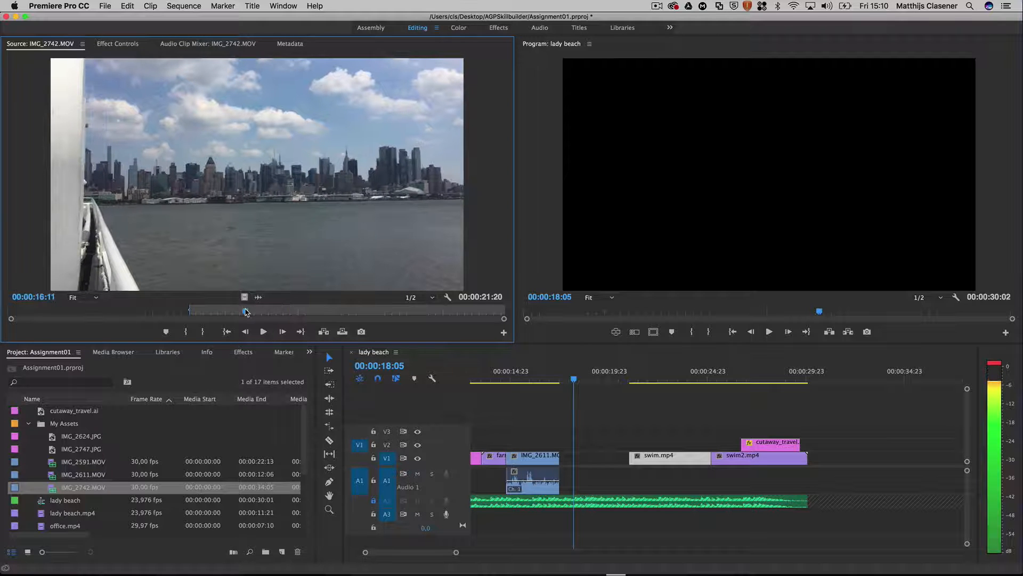
{"action": "left_click", "coordinate": [202, 333]}
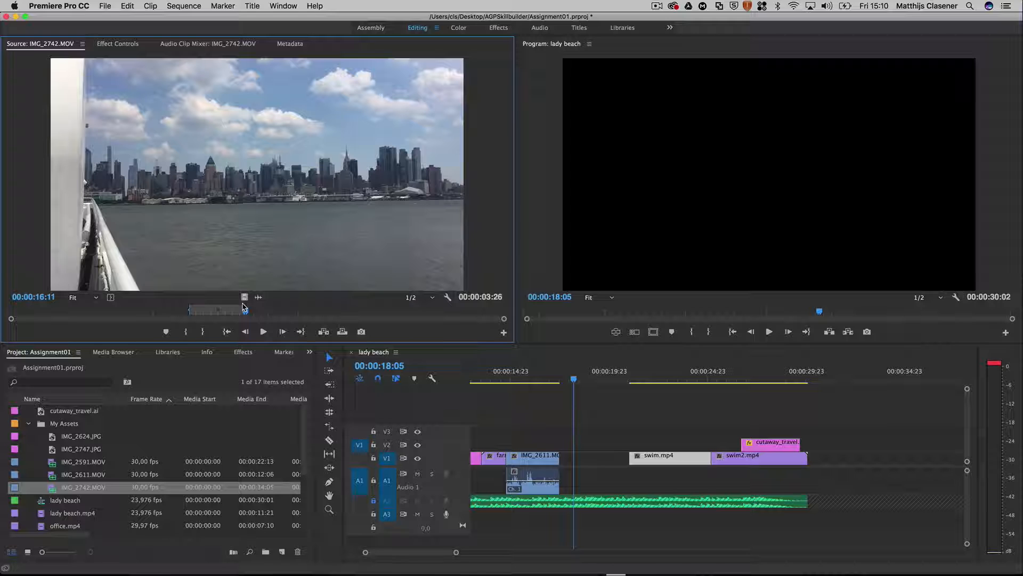
{"action": "left_click_drag", "start_coordinate": [243, 297], "coordinate": [566, 458]}
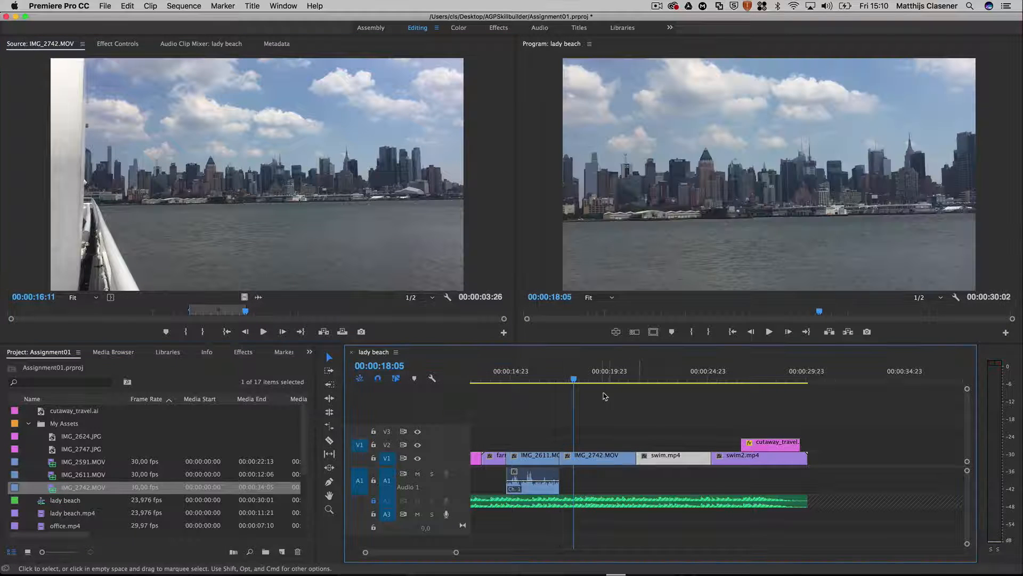
Step: Play the sequence from within IMG_2611.MOV to its end to check the added footage and closing clips
{"action": "left_click", "coordinate": [564, 380]}
{"action": "left_click", "coordinate": [540, 381]}
{"action": "key", "text": "space"}
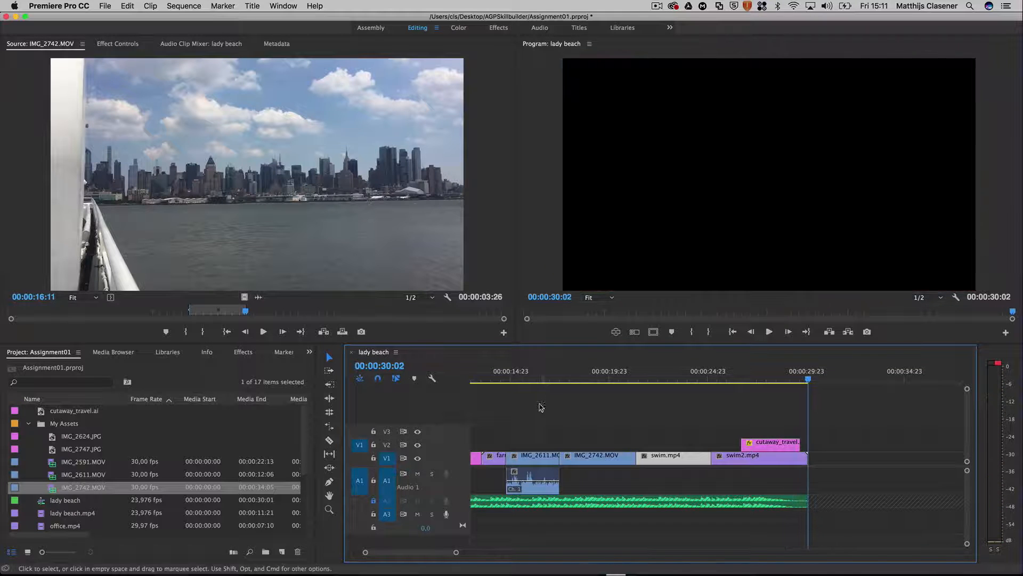
{"action": "scroll", "coordinate": [546, 437], "scroll_direction": "left", "scroll_amount": 5}
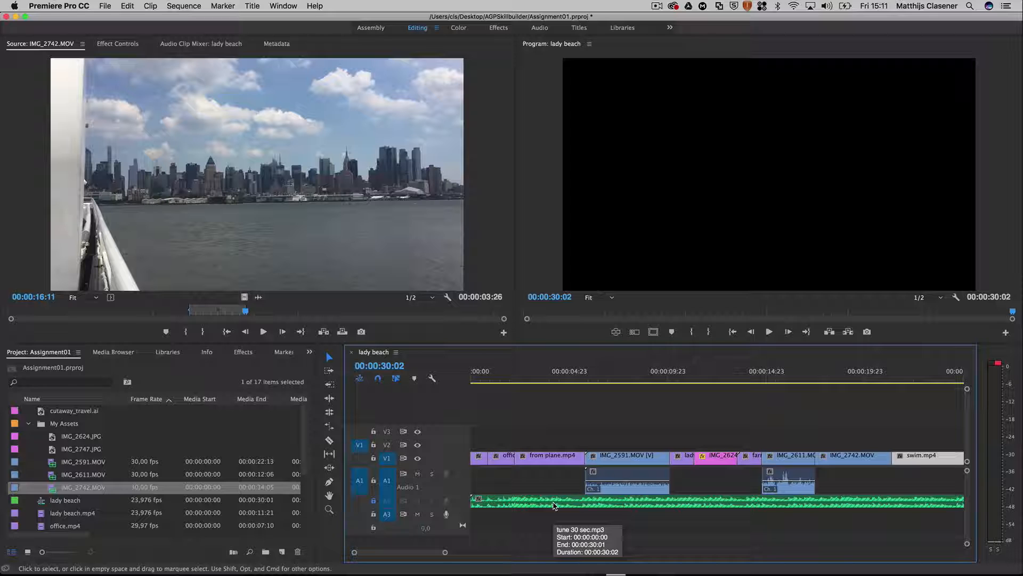
Step: Create a new default still title named Opening title, with the first frame of the sequence as its background
{"action": "left_click_drag", "start_coordinate": [522, 374], "coordinate": [462, 379]}
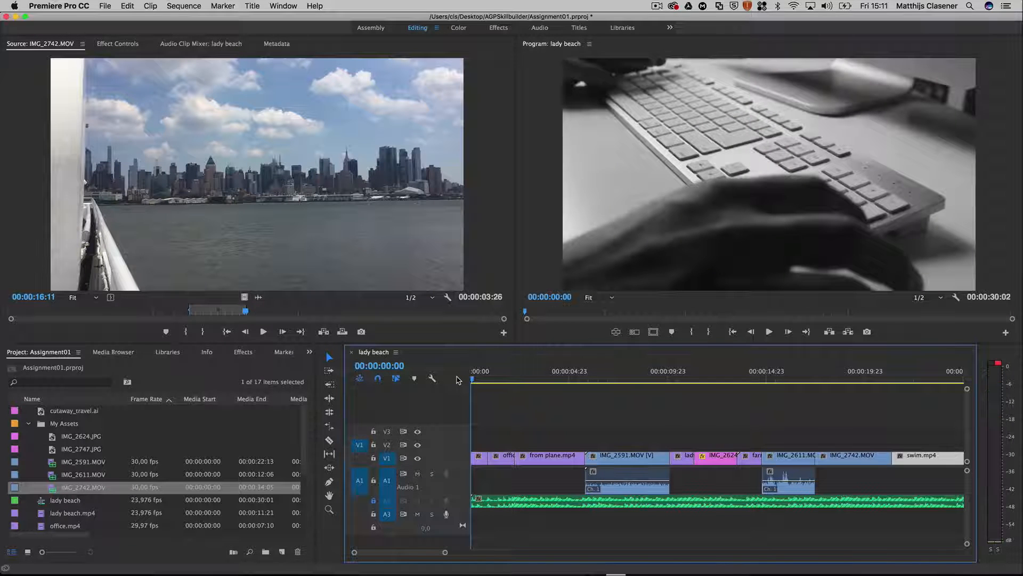
{"action": "left_click", "coordinate": [252, 5]}
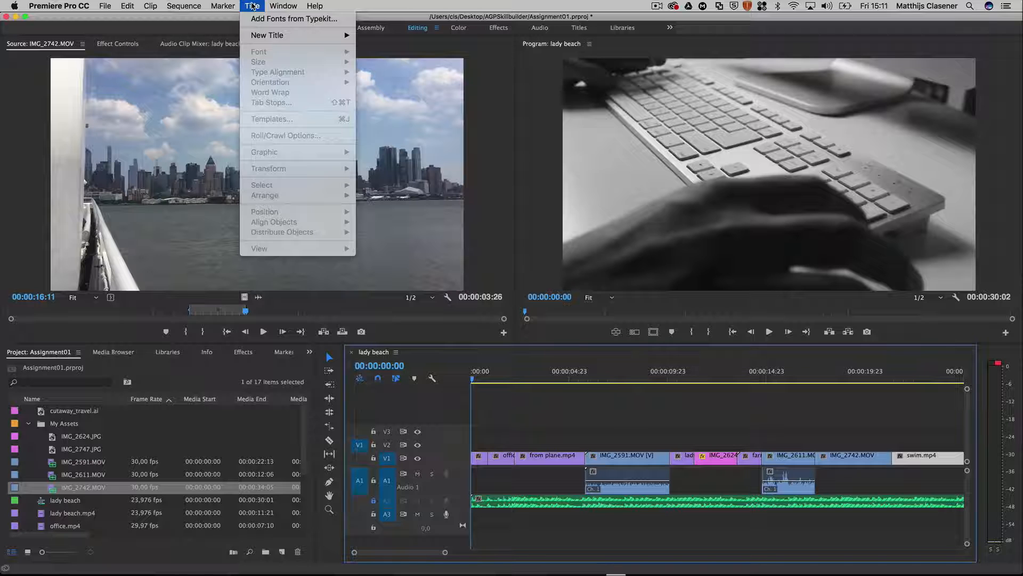
{"action": "mouse_move", "coordinate": [263, 36]}
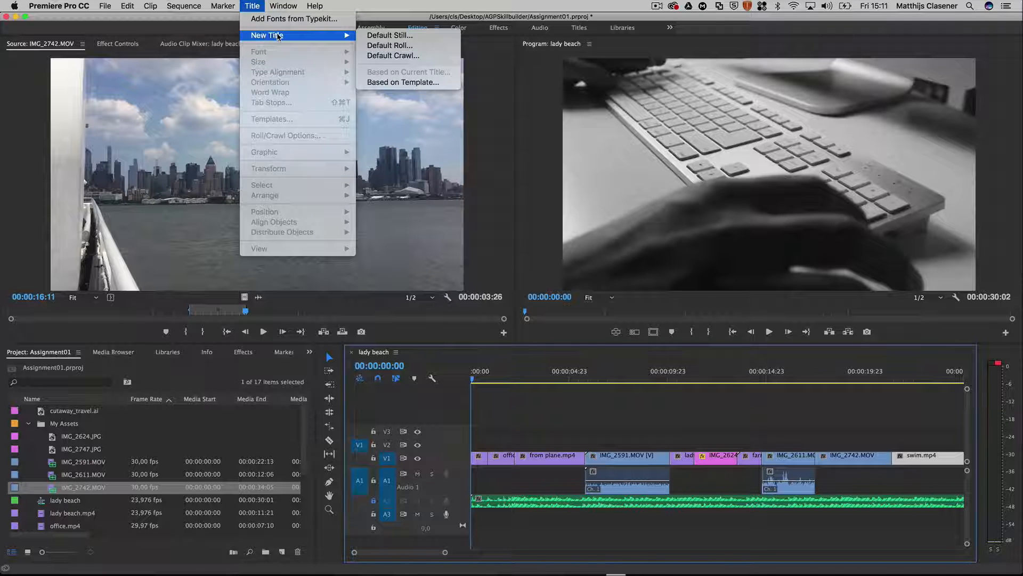
{"action": "left_click", "coordinate": [380, 35]}
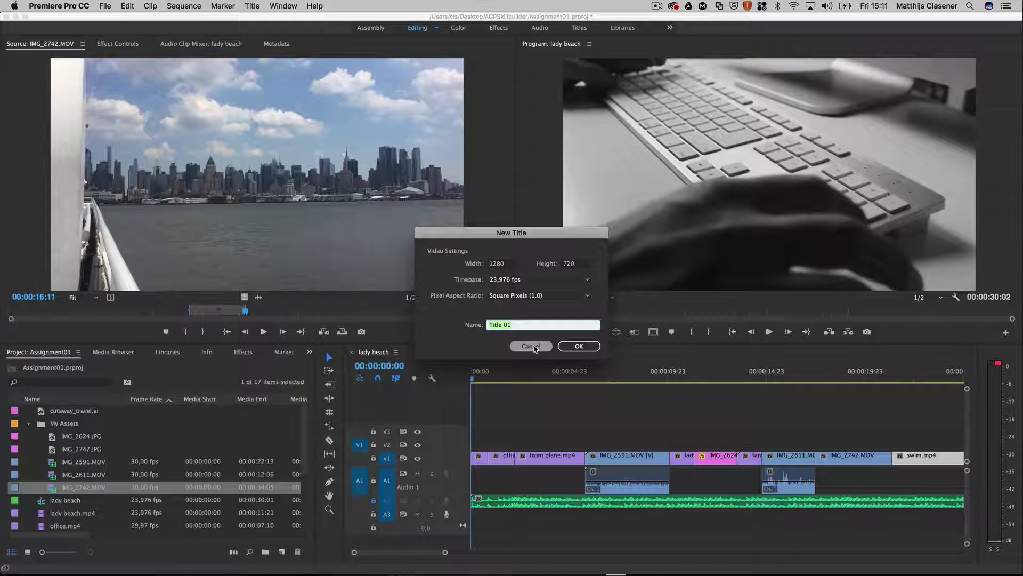
{"action": "type", "text": "Opening title"}
{"action": "key", "text": "Return"}
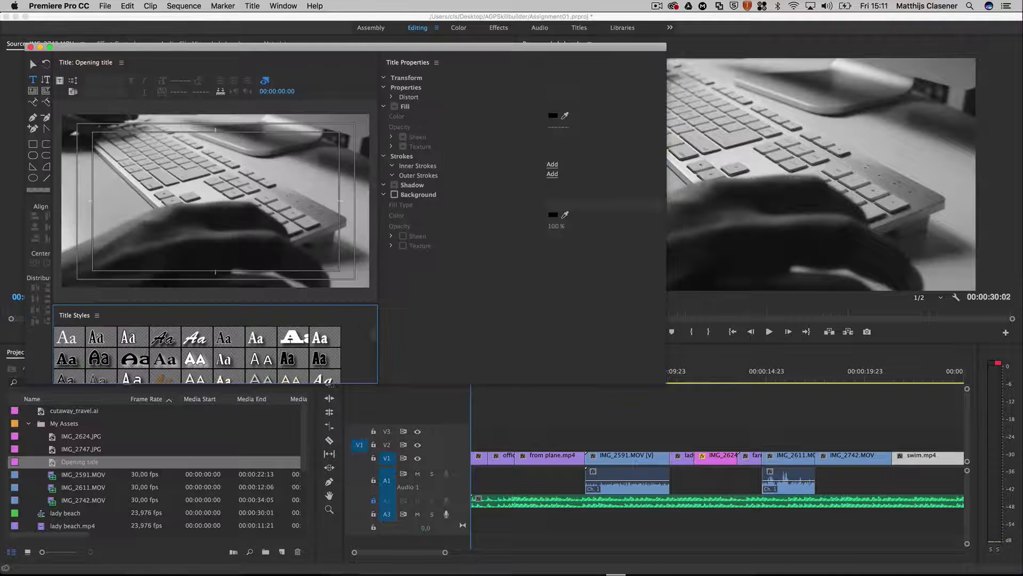
Step: Add the text "Have you planned your vacation?" to the title and position it horizontally centred near the lower edge of the frame
{"action": "left_click", "coordinate": [118, 170]}
{"action": "left_click", "coordinate": [33, 83]}
{"action": "left_click", "coordinate": [108, 216]}
{"action": "type", "text": "Have you p"}
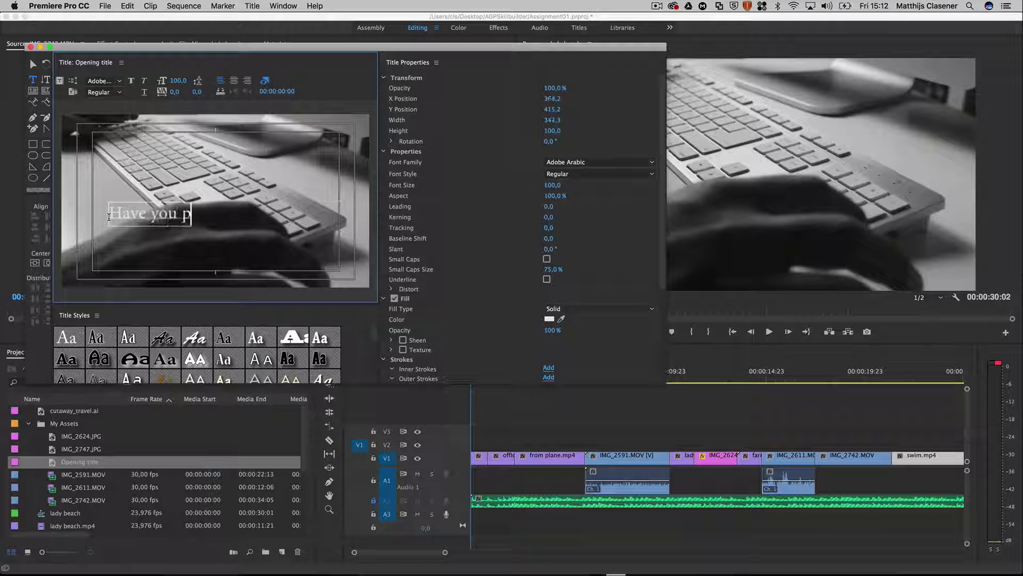
{"action": "type", "text": "lanned you"}
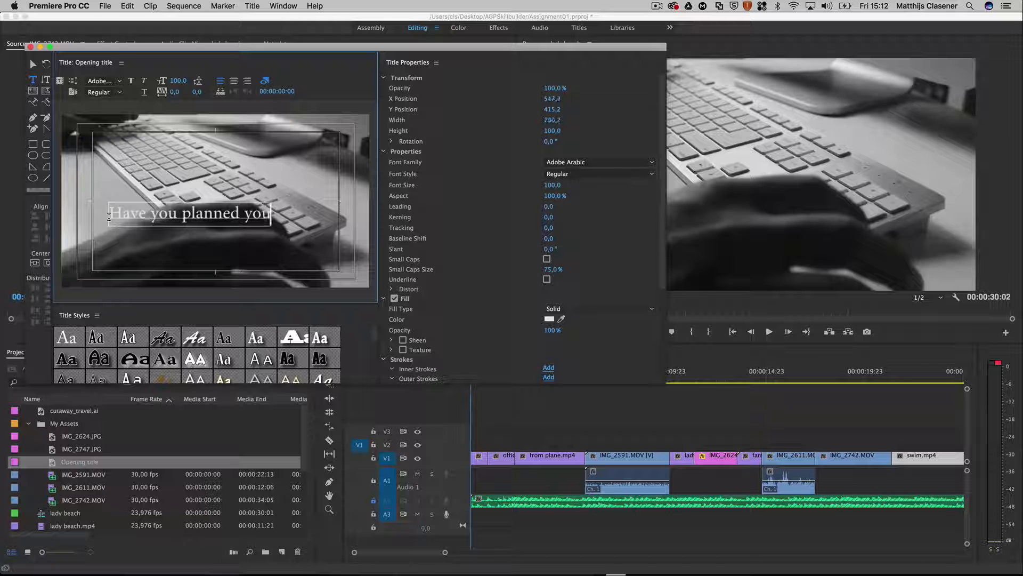
{"action": "type", "text": "r vacation?"}
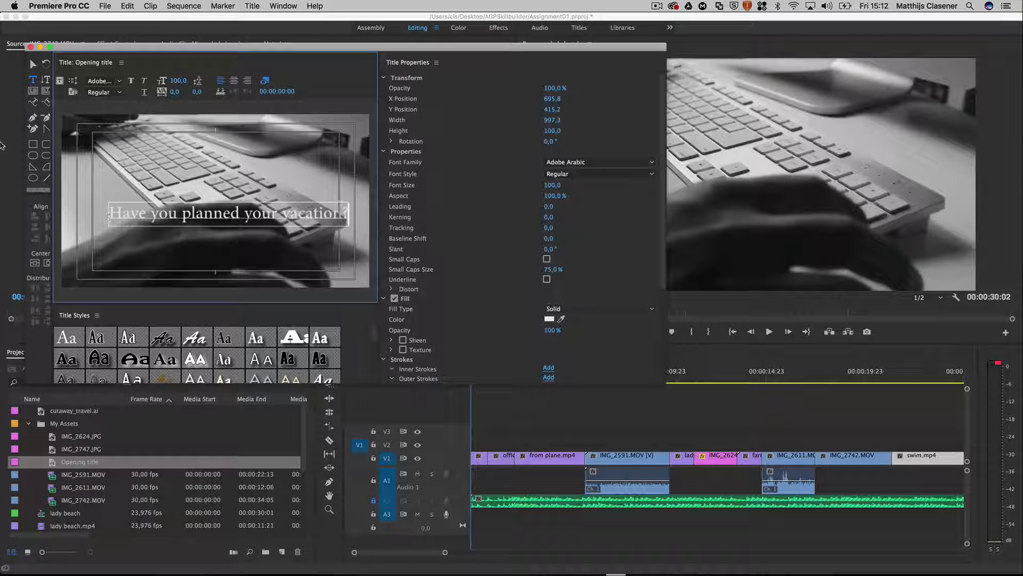
{"action": "left_click", "coordinate": [33, 64]}
{"action": "left_click_drag", "start_coordinate": [195, 224], "coordinate": [184, 250]}
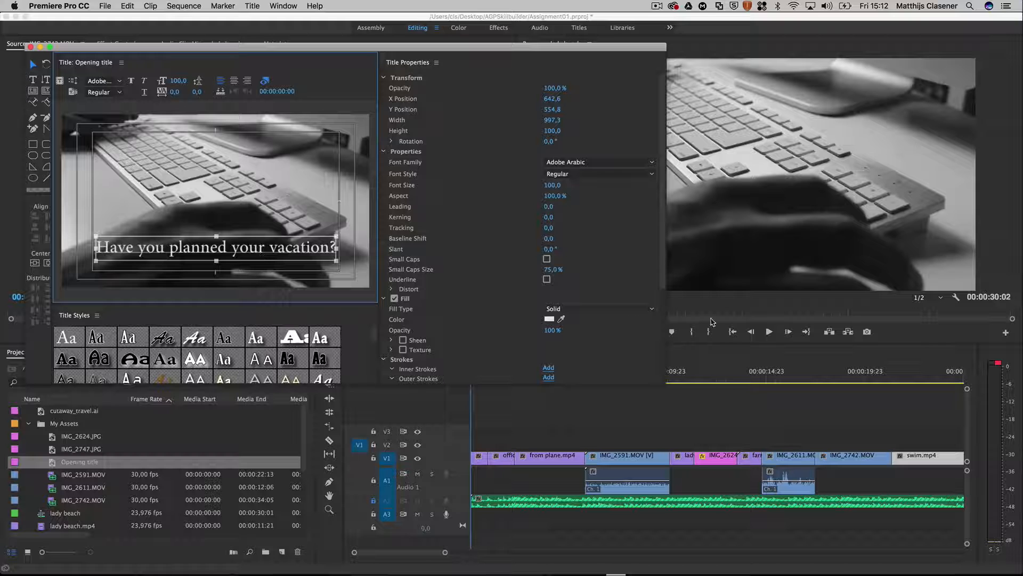
Step: With the sequence at 00:00:01:00, apply the Brush Script White 75 style to the title text and shift it back towards the centre
{"action": "left_click_drag", "start_coordinate": [729, 314], "coordinate": [495, 332]}
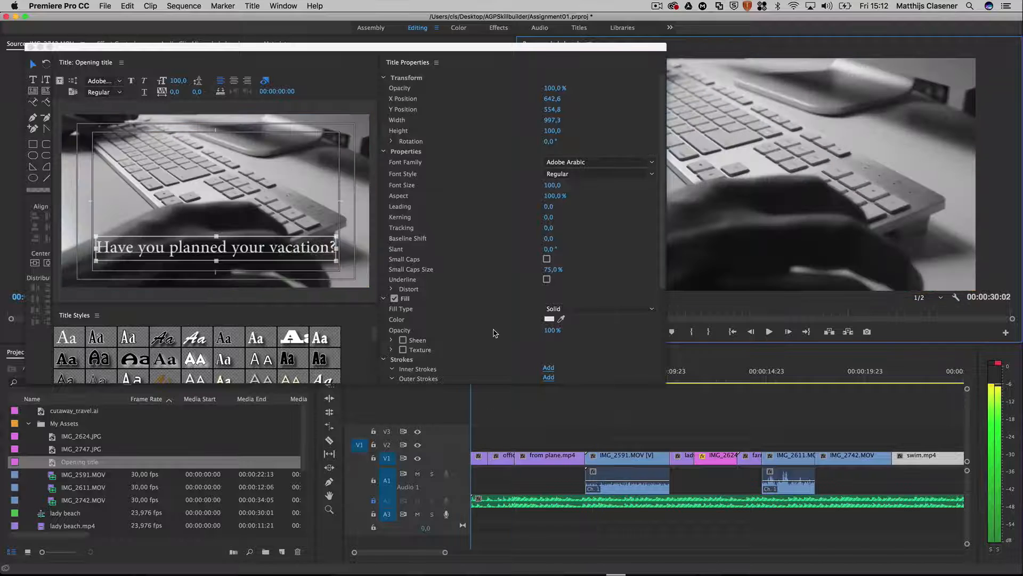
{"action": "key", "text": "space"}
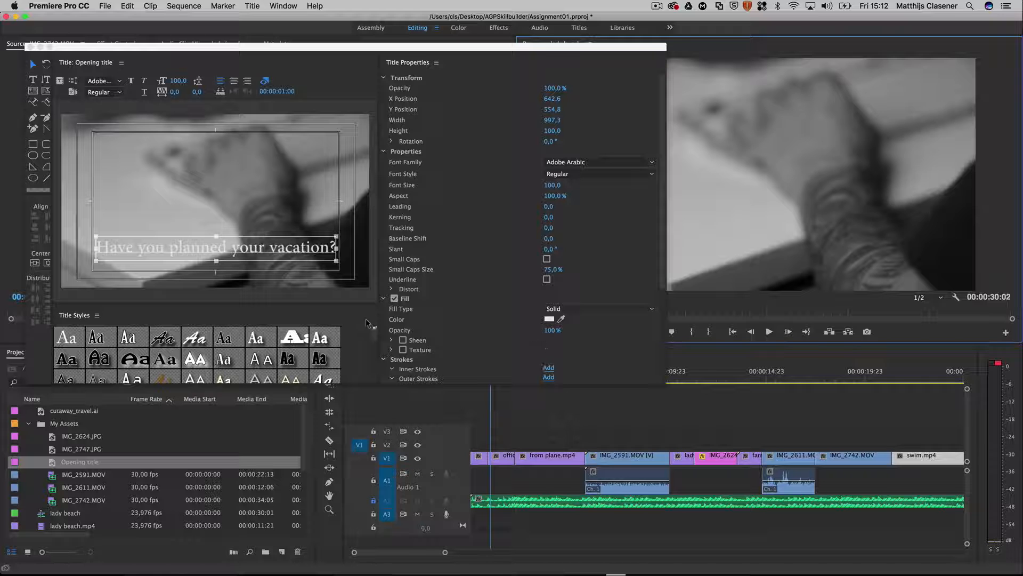
{"action": "left_click", "coordinate": [193, 342]}
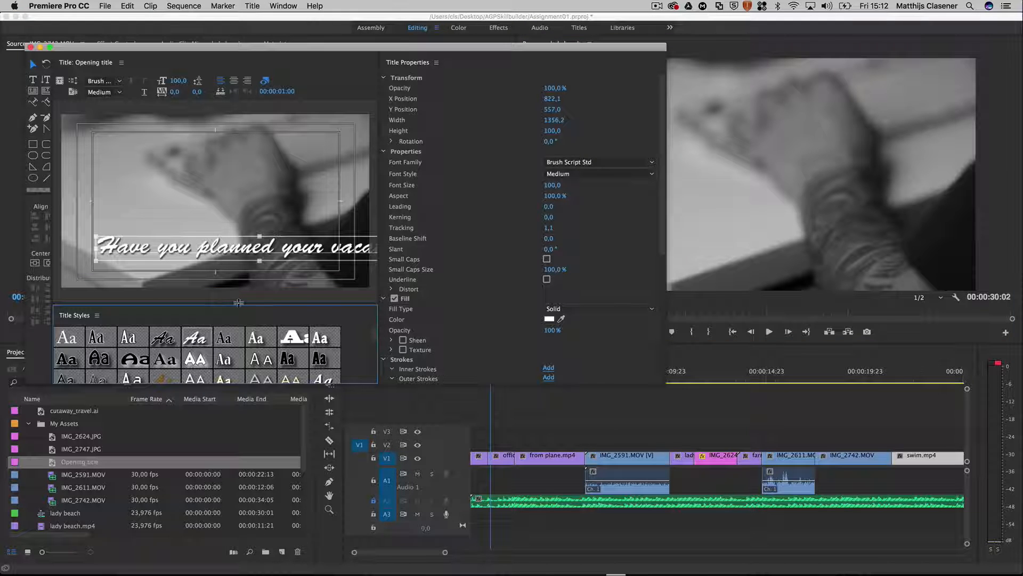
{"action": "left_click_drag", "start_coordinate": [243, 303], "coordinate": [243, 285]}
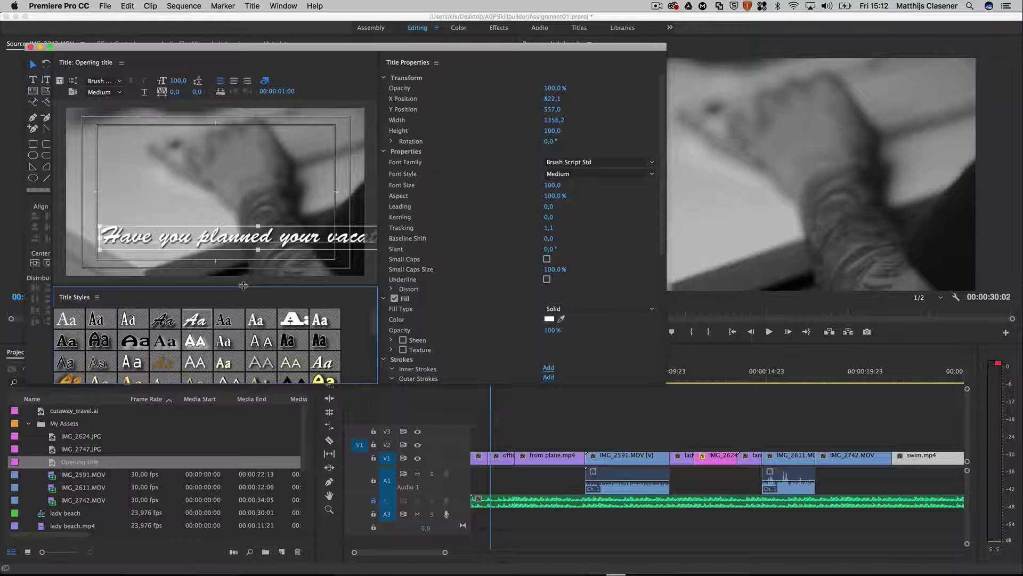
{"action": "left_click_drag", "start_coordinate": [265, 242], "coordinate": [223, 243]}
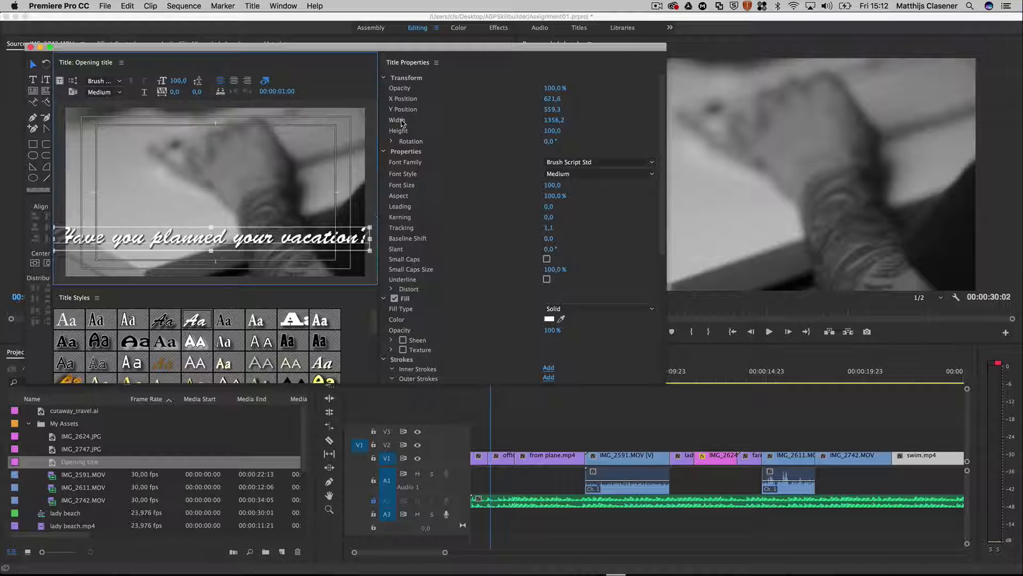
Step: Set the title's font size to 80 and recentre the text in the lower part of the frame
{"action": "left_click", "coordinate": [553, 185]}
{"action": "type", "text": "80"}
{"action": "key", "text": "Return"}
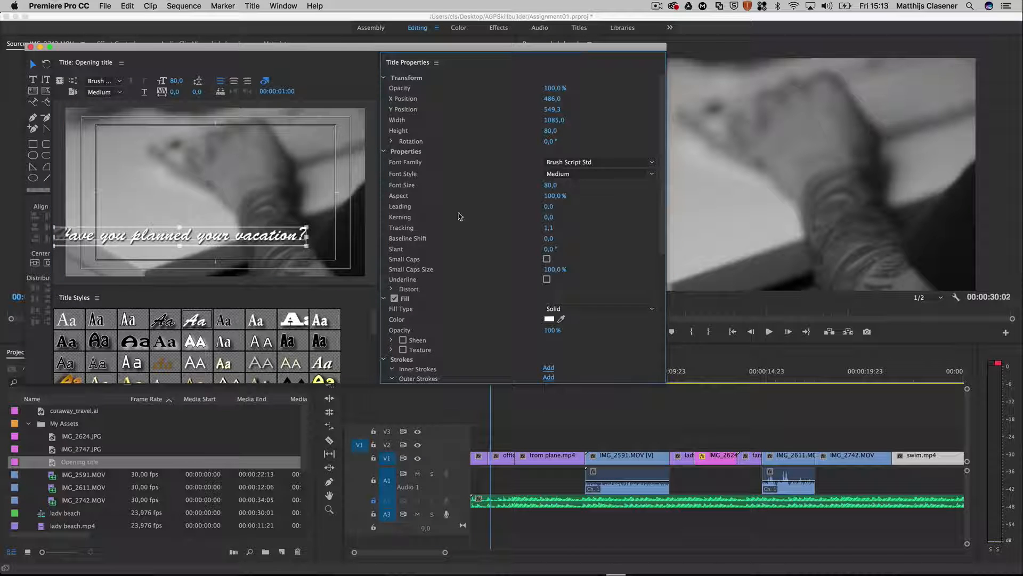
{"action": "left_click_drag", "start_coordinate": [192, 231], "coordinate": [234, 242]}
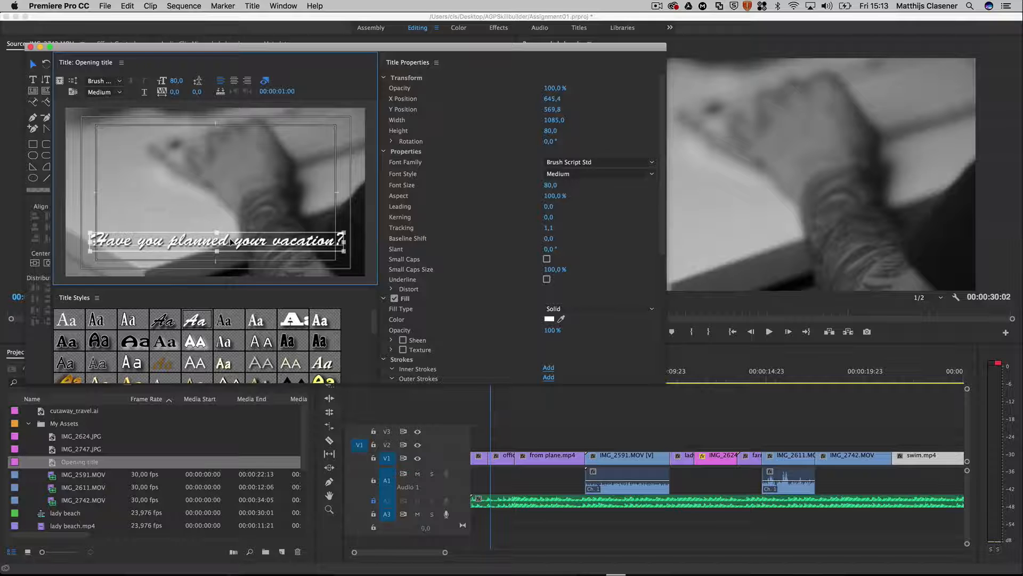
Step: Change the title's font to Effra Light at size 65 and centre the text just above the lower edge of the safe area
{"action": "left_click", "coordinate": [653, 163]}
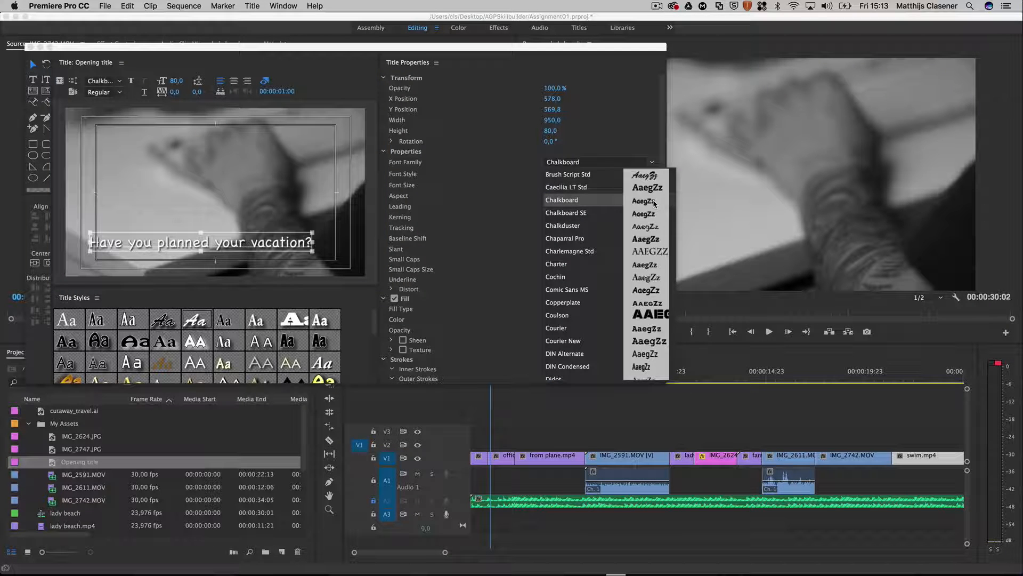
{"action": "left_click", "coordinate": [495, 244]}
{"action": "left_click", "coordinate": [553, 185]}
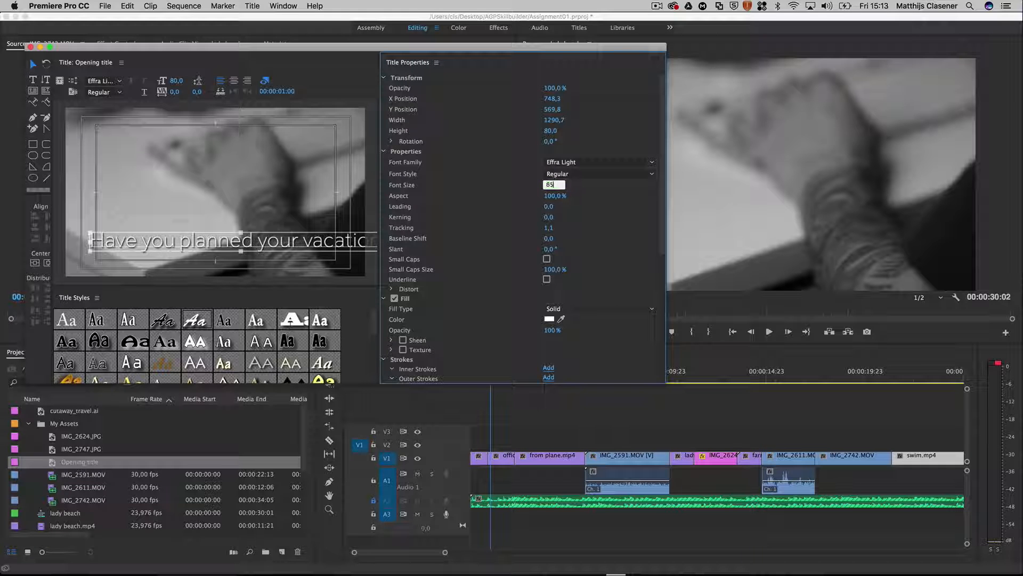
{"action": "key", "text": "Return"}
{"action": "left_click_drag", "start_coordinate": [278, 241], "coordinate": [282, 255]}
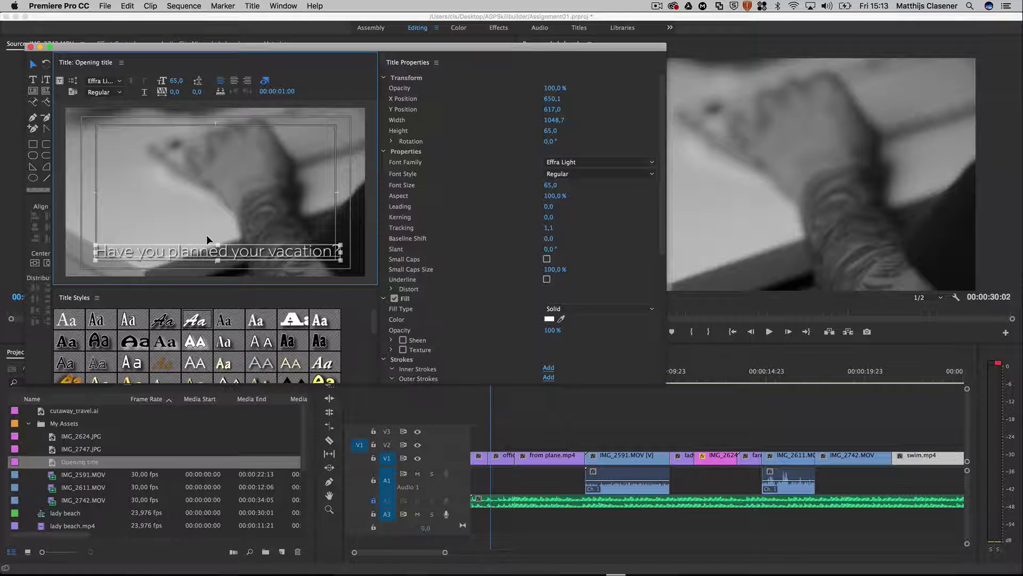
Step: Close the title editor and place Opening title on V2 from the start of the office clip up to IMG_2591.MOV
{"action": "left_click", "coordinate": [30, 47]}
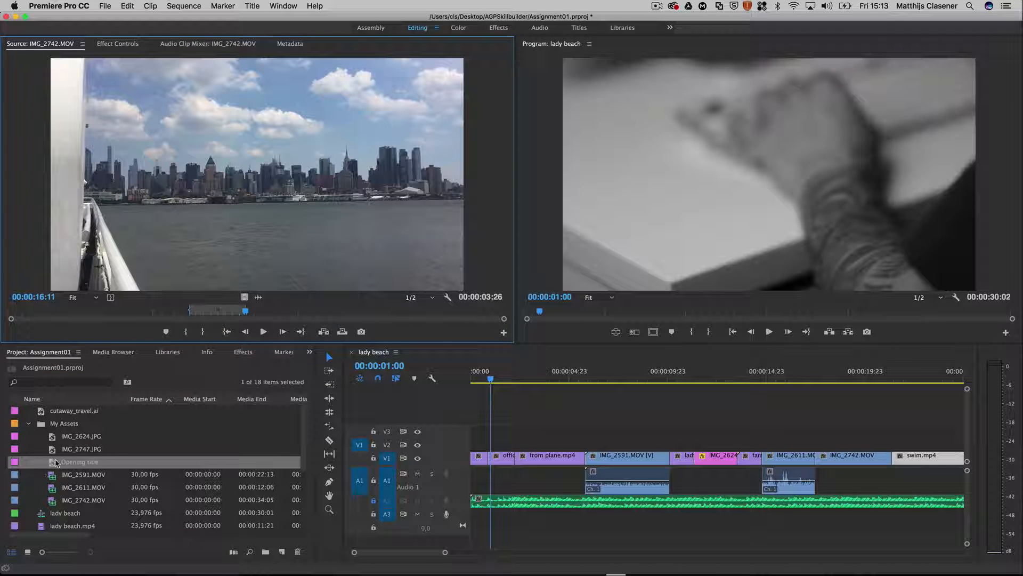
{"action": "left_click_drag", "start_coordinate": [81, 467], "coordinate": [487, 444]}
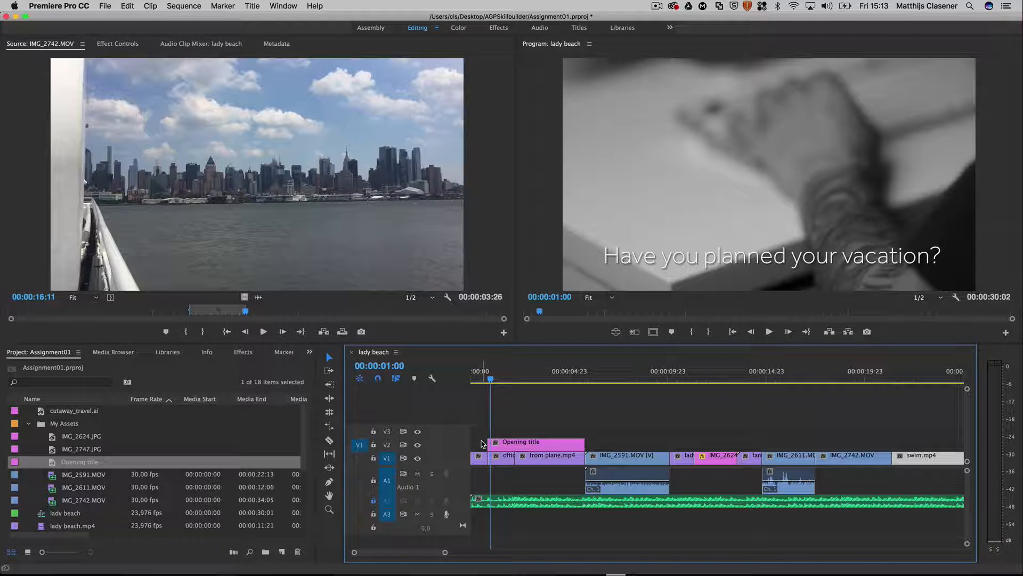
{"action": "left_click_drag", "start_coordinate": [506, 381], "coordinate": [461, 400]}
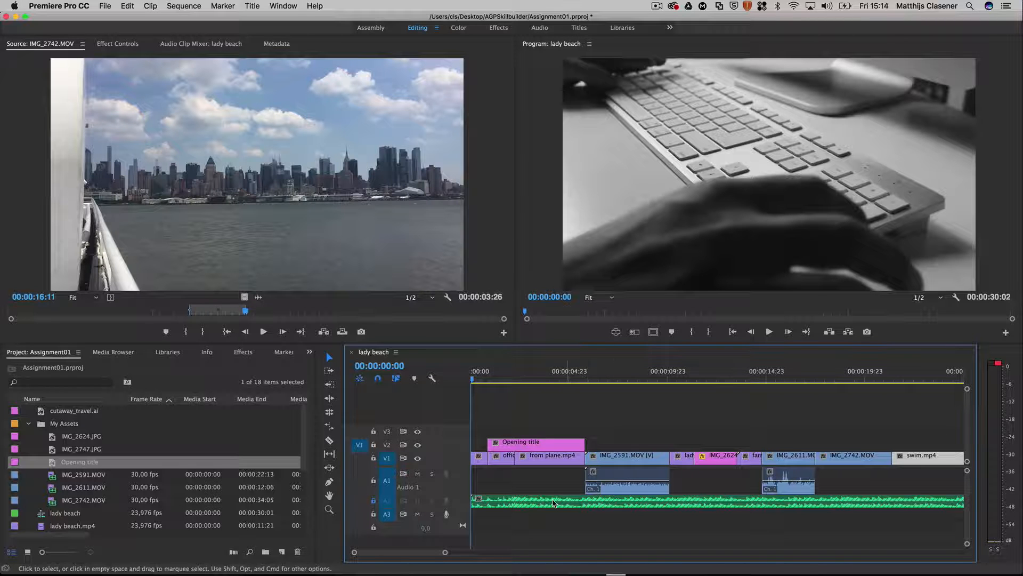
Step: Apply a Cross Dissolve video transition at the cut between IMG_2591.MOV and the lady beach clip on V1
{"action": "left_click", "coordinate": [244, 352]}
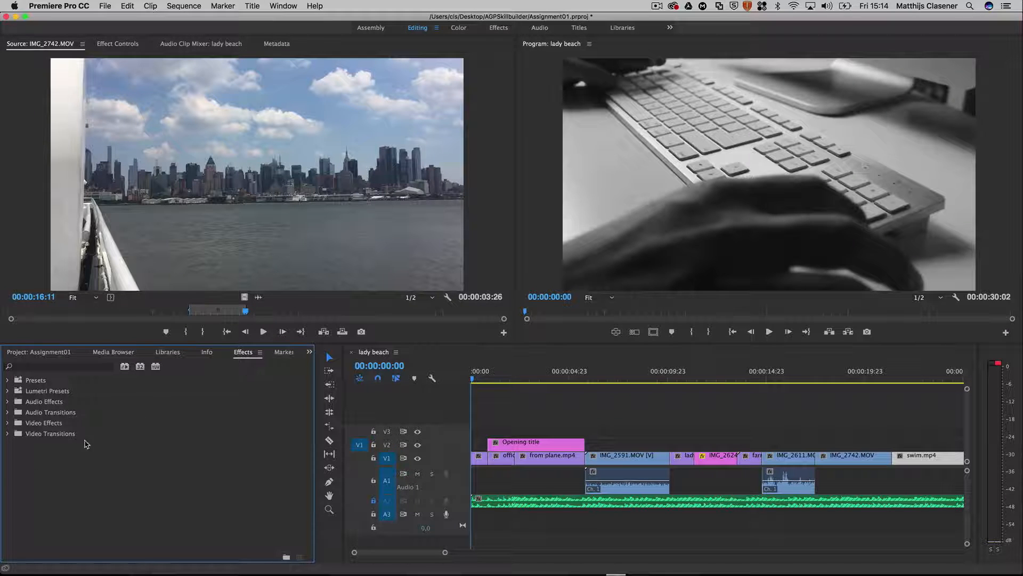
{"action": "left_click", "coordinate": [52, 436]}
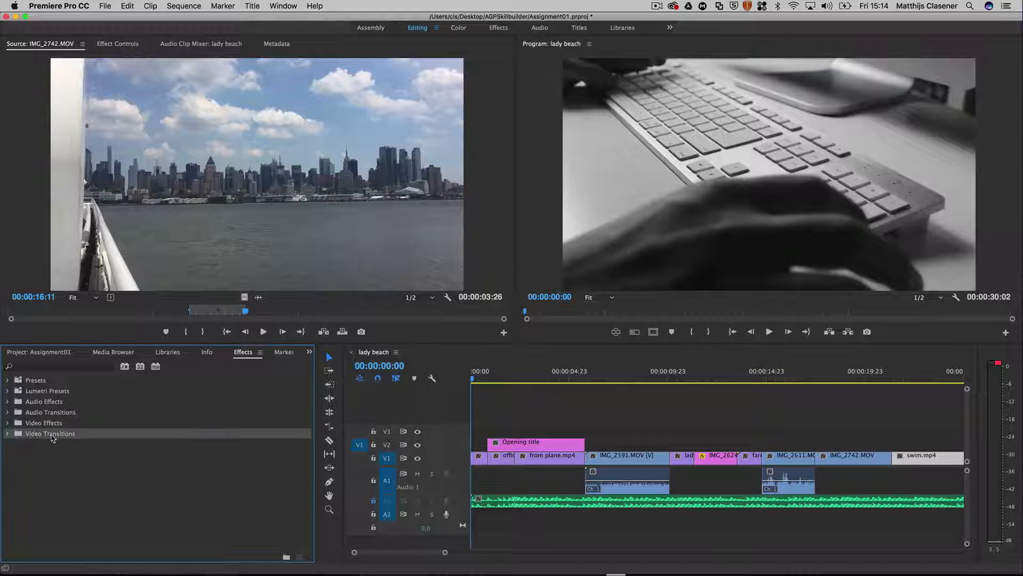
{"action": "left_click", "coordinate": [8, 434]}
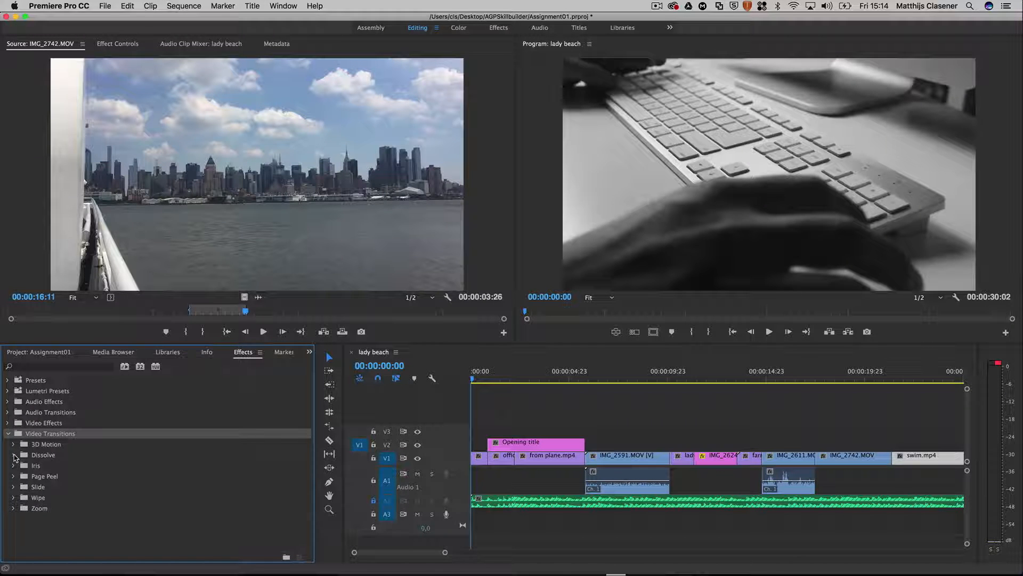
{"action": "left_click", "coordinate": [14, 455]}
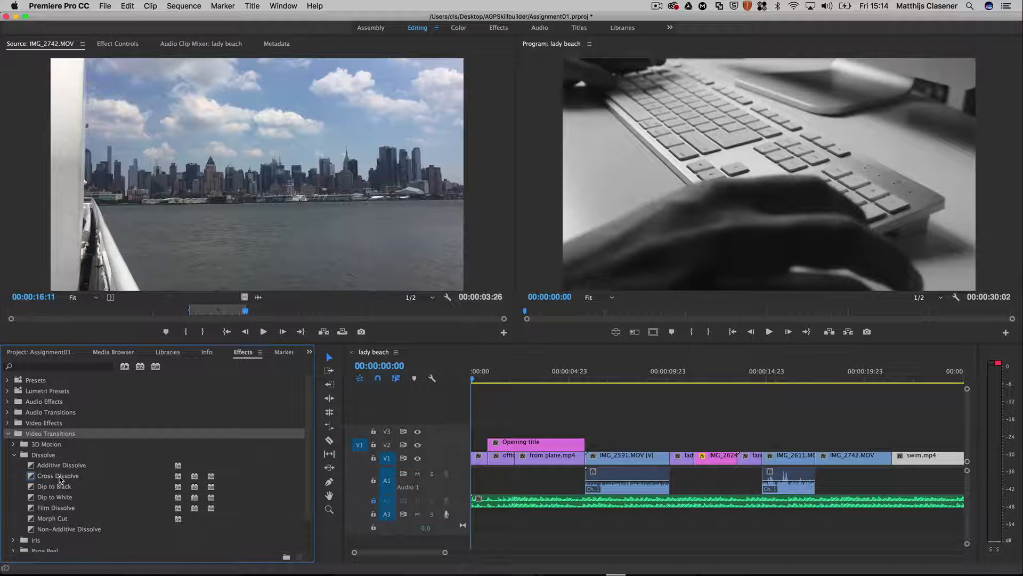
{"action": "left_click", "coordinate": [60, 478]}
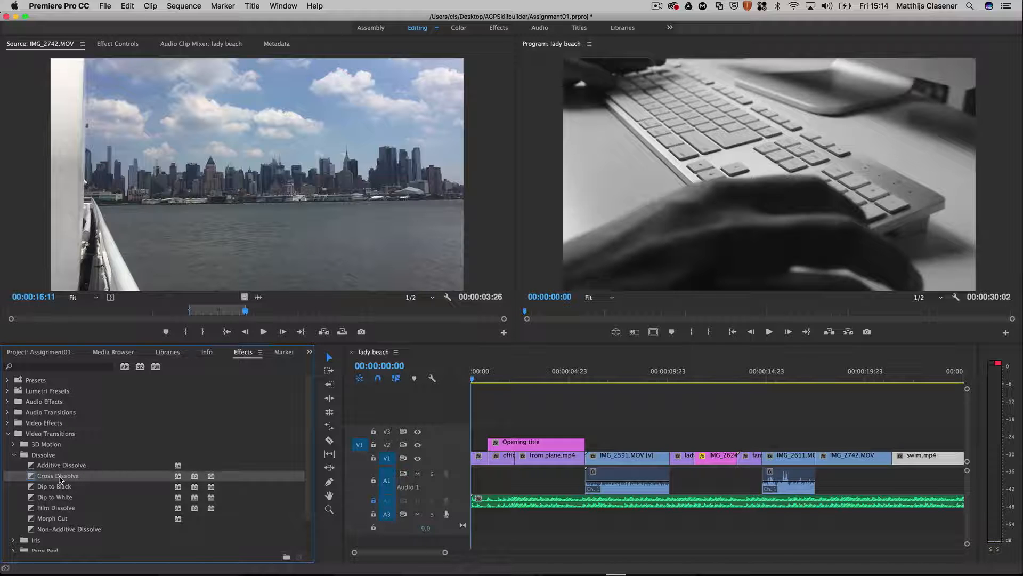
{"action": "left_click_drag", "start_coordinate": [60, 478], "coordinate": [679, 469]}
Step: Play the sequence from 00:00:08:23 to 00:00:12:16 to check the Cross Dissolve
{"action": "left_click", "coordinate": [647, 375]}
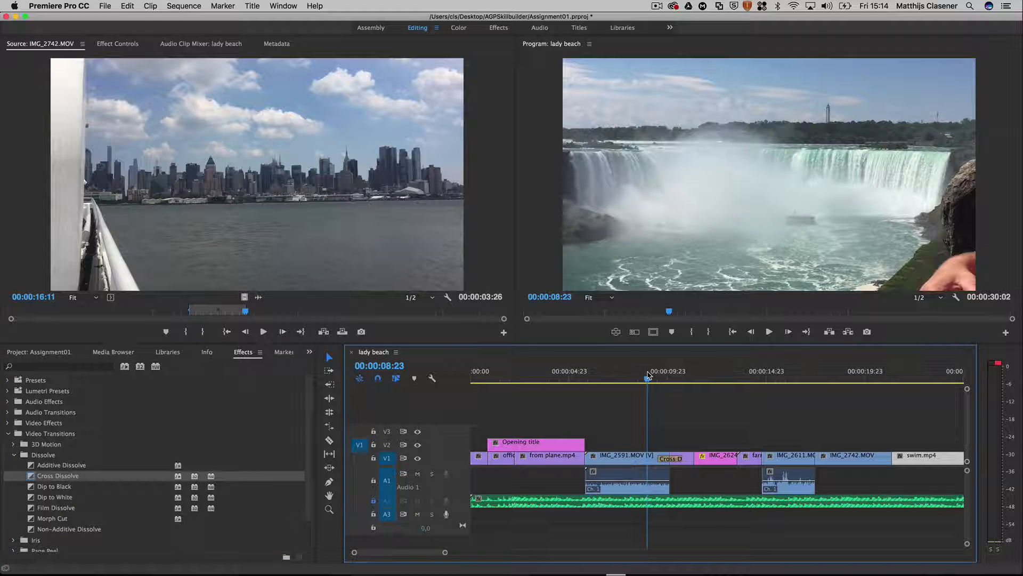
{"action": "key", "text": "space"}
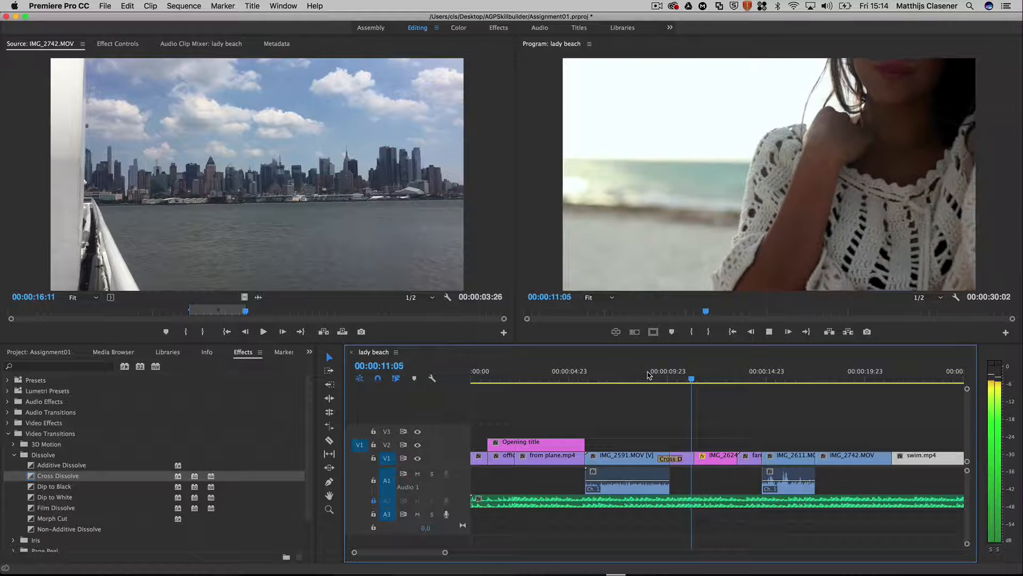
{"action": "key", "text": "space"}
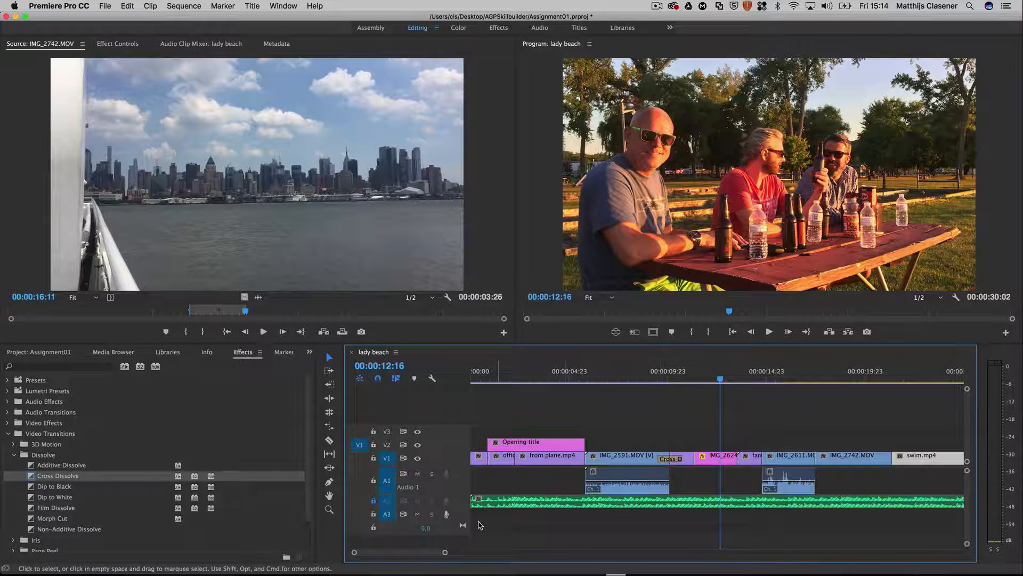
Step: Shorten the Cross Dissolve between IMG_2591.MOV and the lady beach clip, keeping it centred on the cut
{"action": "left_click_drag", "start_coordinate": [445, 555], "coordinate": [416, 552]}
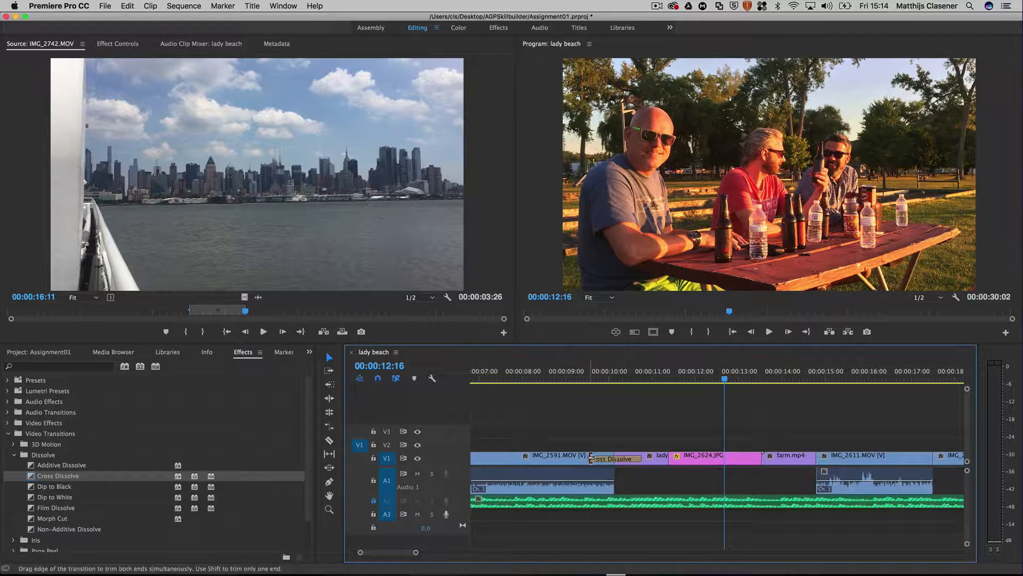
{"action": "left_click_drag", "start_coordinate": [591, 458], "coordinate": [596, 458]}
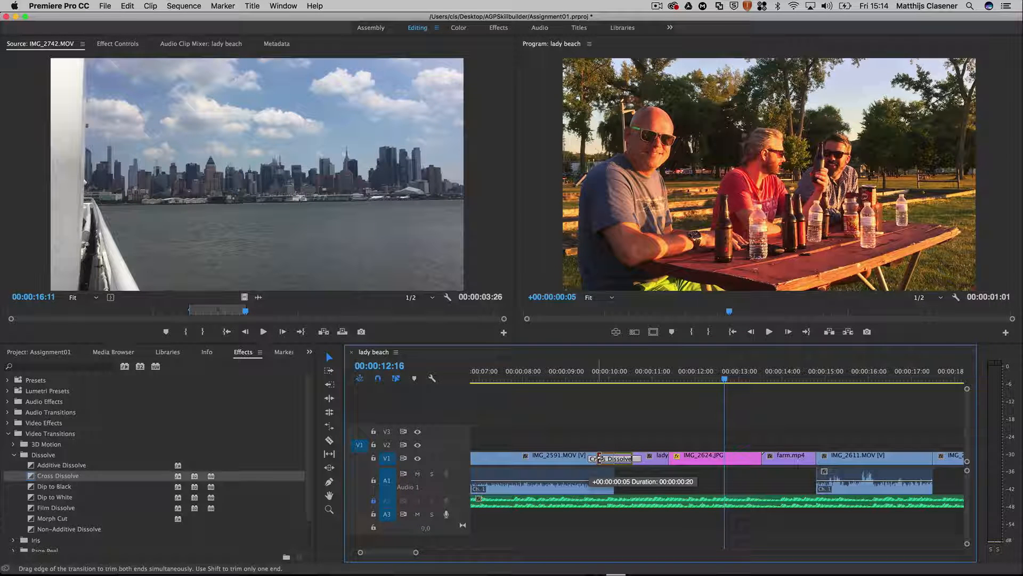
{"action": "left_click_drag", "start_coordinate": [600, 458], "coordinate": [601, 459]}
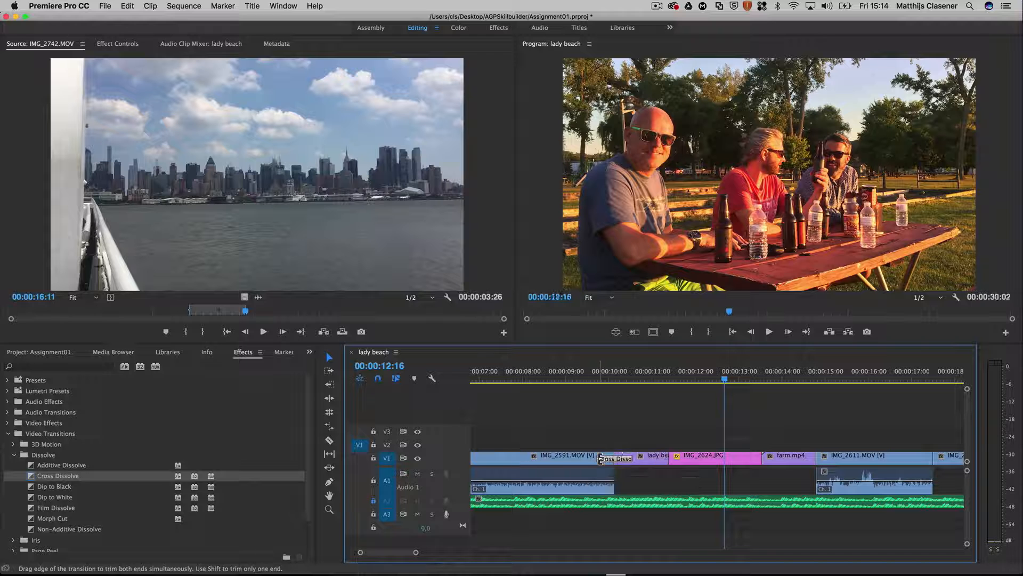
Step: Play the sequence from the beginning of the Cross Dissolve to 00:00:15:00 to review the shortened transition
{"action": "left_click", "coordinate": [603, 375]}
{"action": "key", "text": "space"}
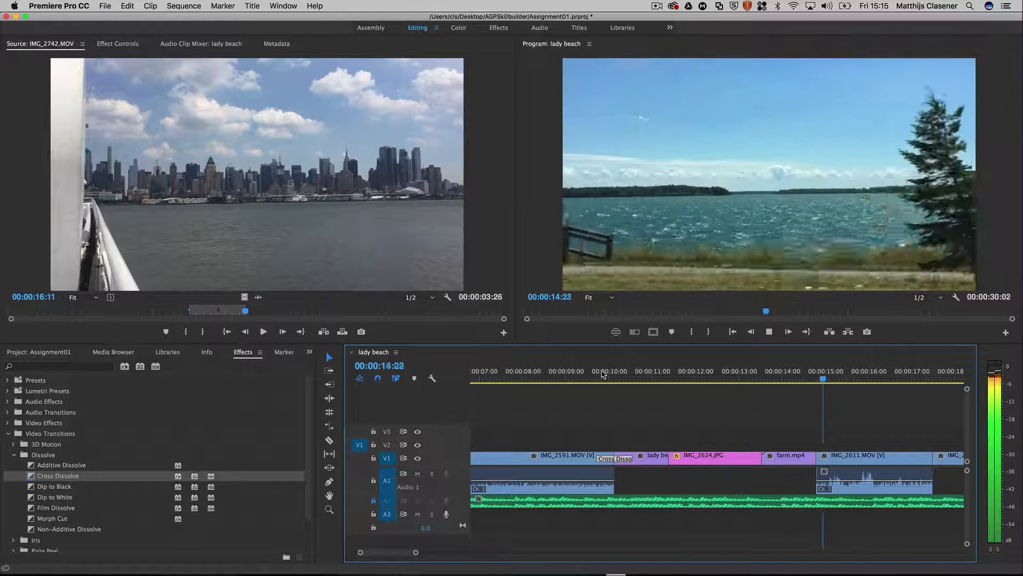
{"action": "key", "text": "space"}
{"action": "mouse_move", "coordinate": [826, 379]}
{"action": "left_mouse_down"}
{"action": "mouse_move", "coordinate": [796, 379]}
{"action": "mouse_move", "coordinate": [826, 379]}
{"action": "left_mouse_up"}
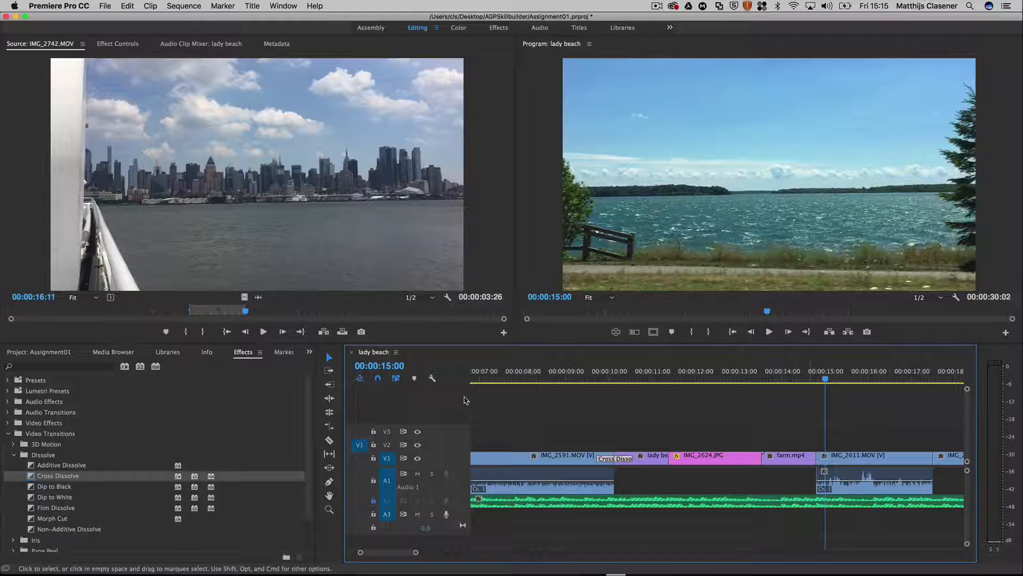
Step: Apply a Page Peel transition at the cut between farm.mp4 and IMG_2611.MOV on V1, and scrub through it
{"action": "left_click", "coordinate": [15, 455]}
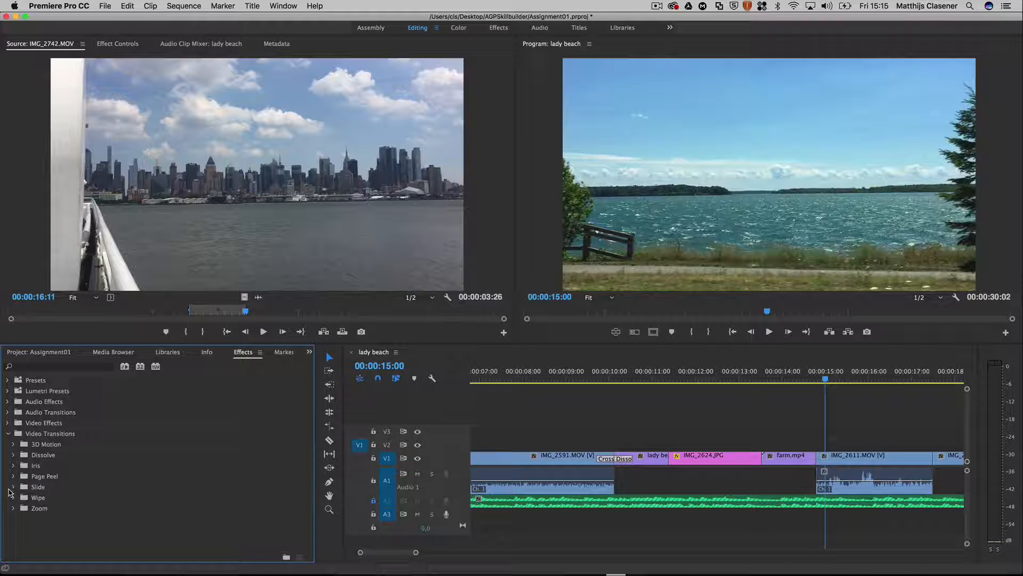
{"action": "left_click", "coordinate": [14, 476]}
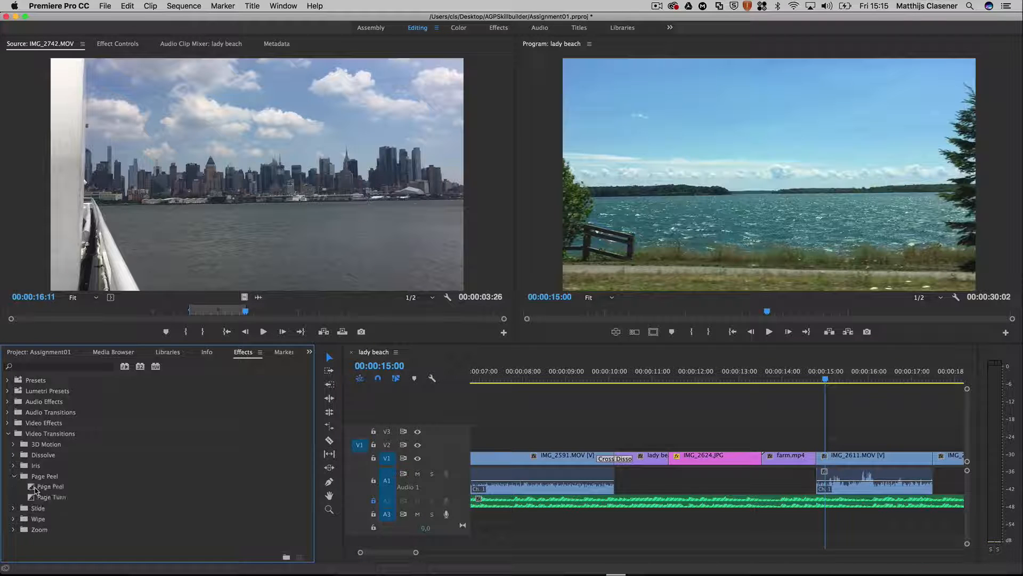
{"action": "left_click", "coordinate": [33, 487]}
{"action": "left_click_drag", "start_coordinate": [32, 488], "coordinate": [816, 459]}
{"action": "left_click_drag", "start_coordinate": [779, 380], "coordinate": [847, 373]}
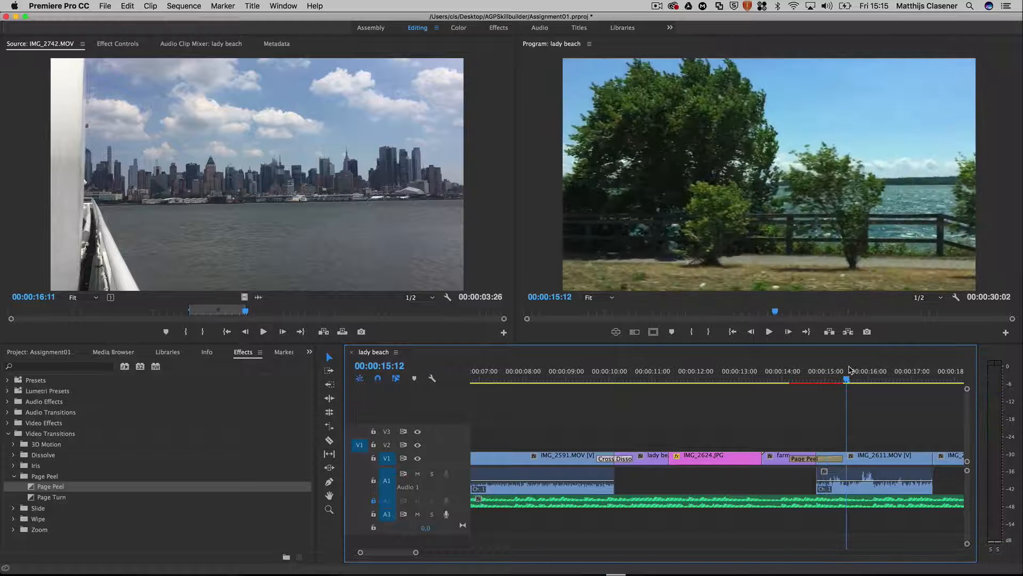
Step: Replace the Page Peel between farm.mp4 and IMG_2611.MOV with a Push transition, and preview it in the sequence
{"action": "left_click", "coordinate": [15, 476]}
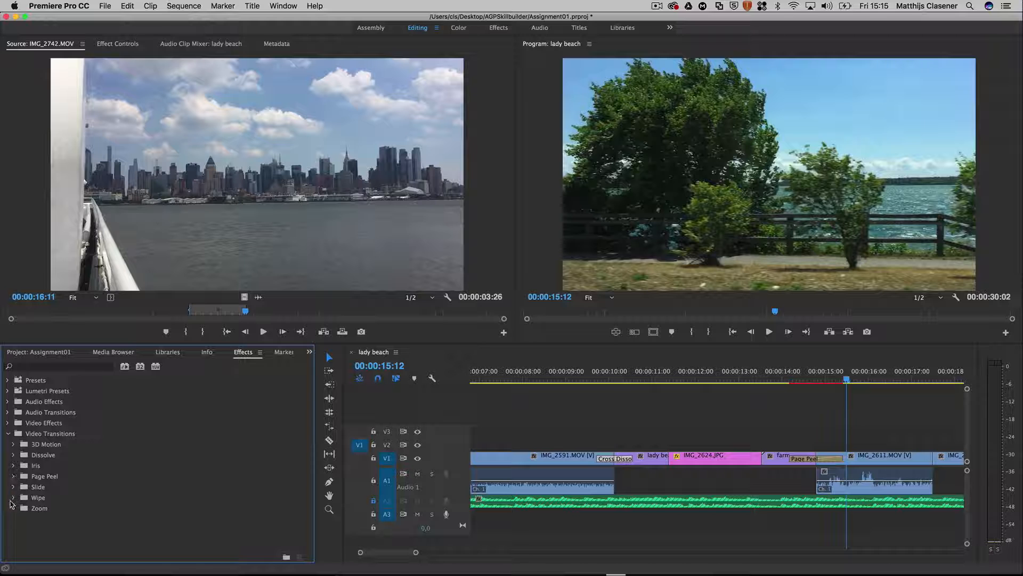
{"action": "left_click", "coordinate": [13, 487]}
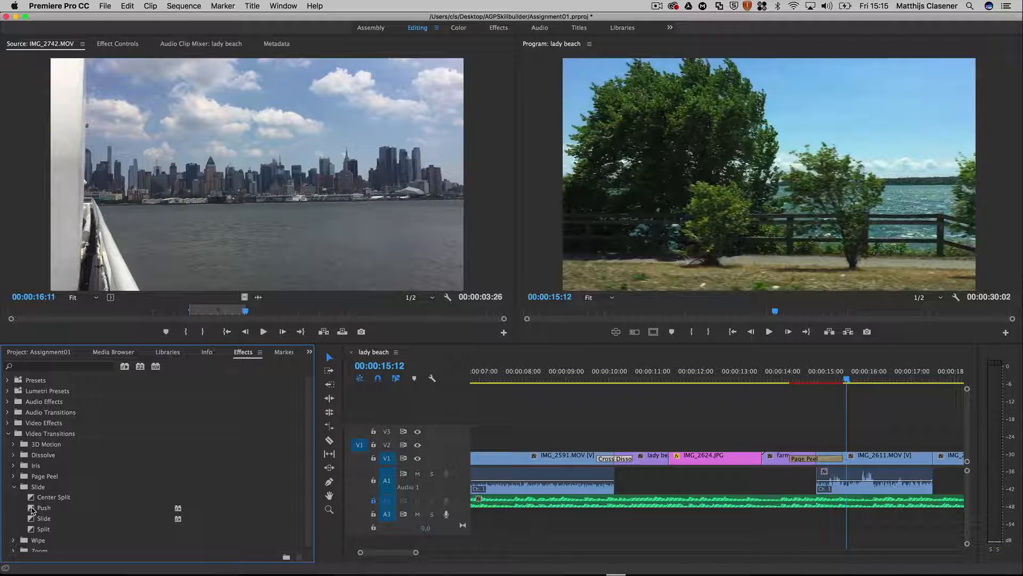
{"action": "left_click_drag", "start_coordinate": [32, 510], "coordinate": [792, 400]}
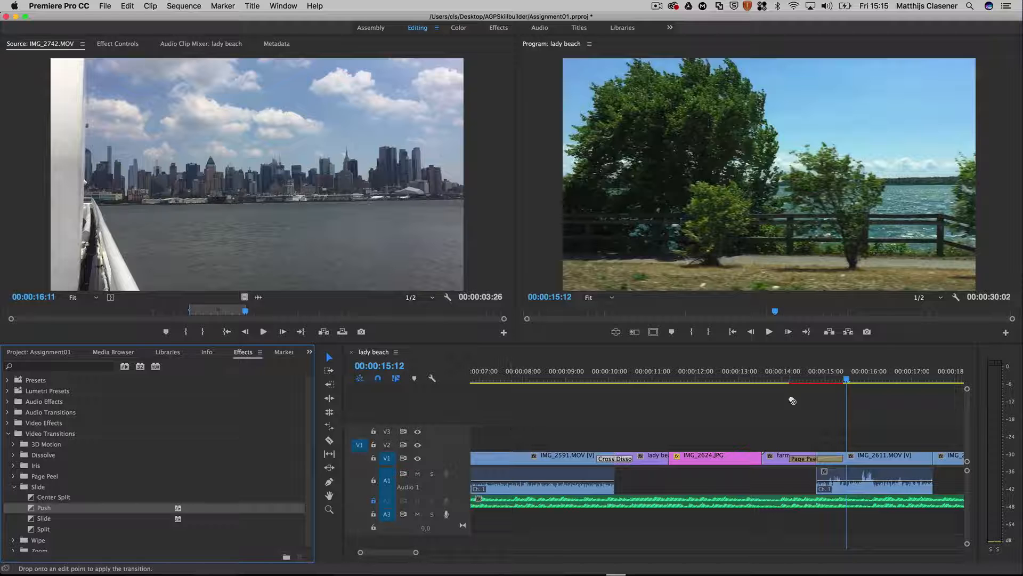
{"action": "left_click_drag", "start_coordinate": [814, 441], "coordinate": [820, 464]}
{"action": "left_click", "coordinate": [778, 379]}
{"action": "key", "text": "space"}
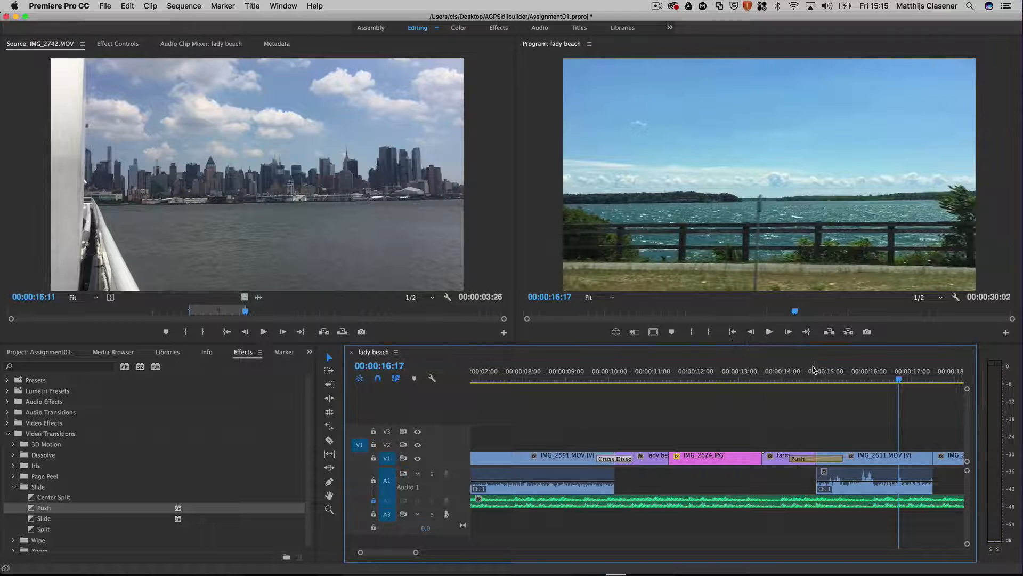
{"action": "mouse_move", "coordinate": [779, 379]}
{"action": "left_mouse_down"}
{"action": "mouse_move", "coordinate": [948, 388]}
{"action": "mouse_move", "coordinate": [794, 387]}
{"action": "left_mouse_up"}
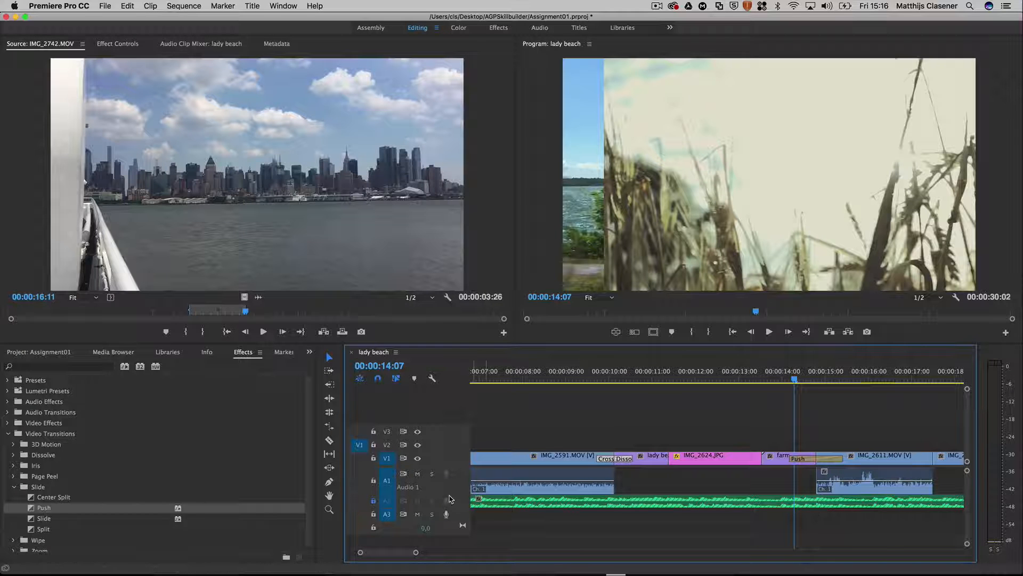
Step: Lower the volume of IMG_2611.MOV's audio on A1 to about -12.6 dB, and play the sequence from 00:00:14:07 to 00:00:19:04
{"action": "left_click_drag", "start_coordinate": [448, 487], "coordinate": [445, 476]}
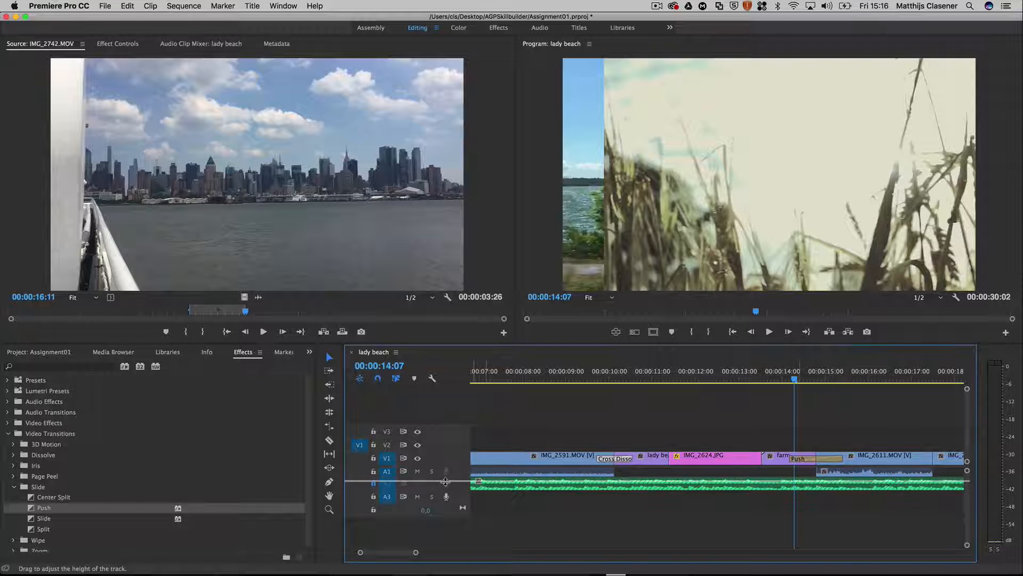
{"action": "left_click_drag", "start_coordinate": [445, 496], "coordinate": [447, 502]}
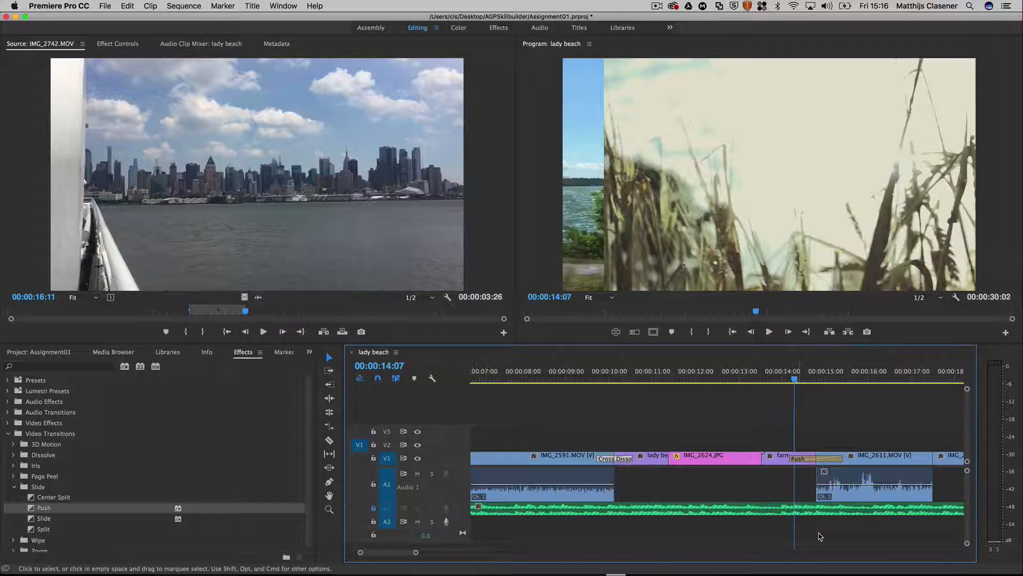
{"action": "left_click", "coordinate": [851, 486]}
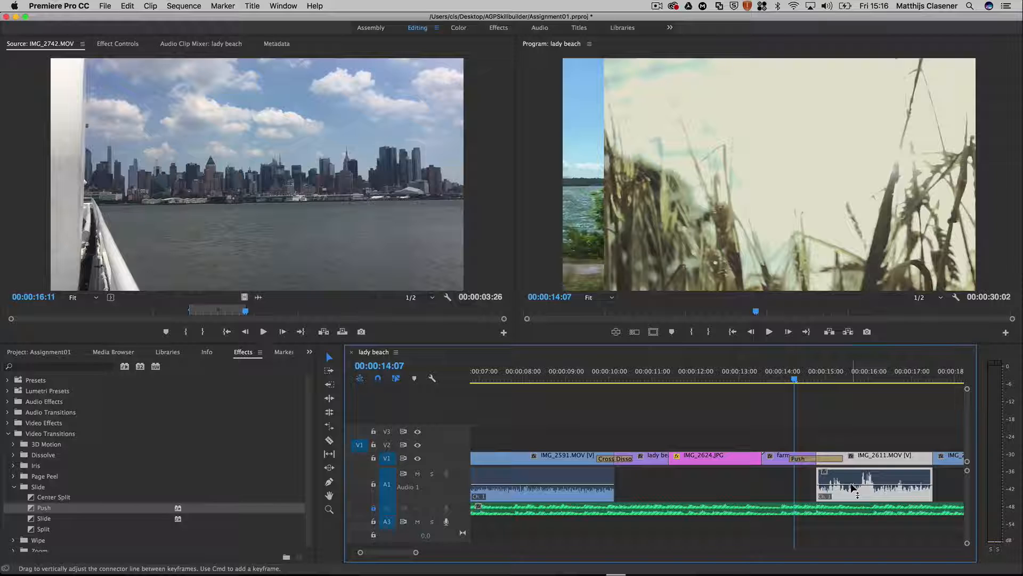
{"action": "left_click_drag", "start_coordinate": [852, 487], "coordinate": [851, 494]}
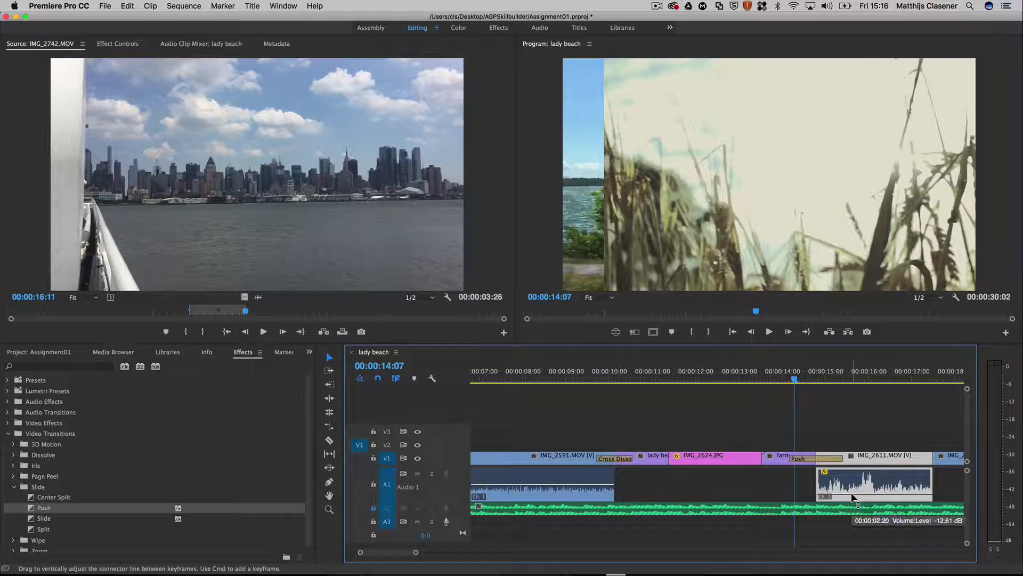
{"action": "key", "text": "space"}
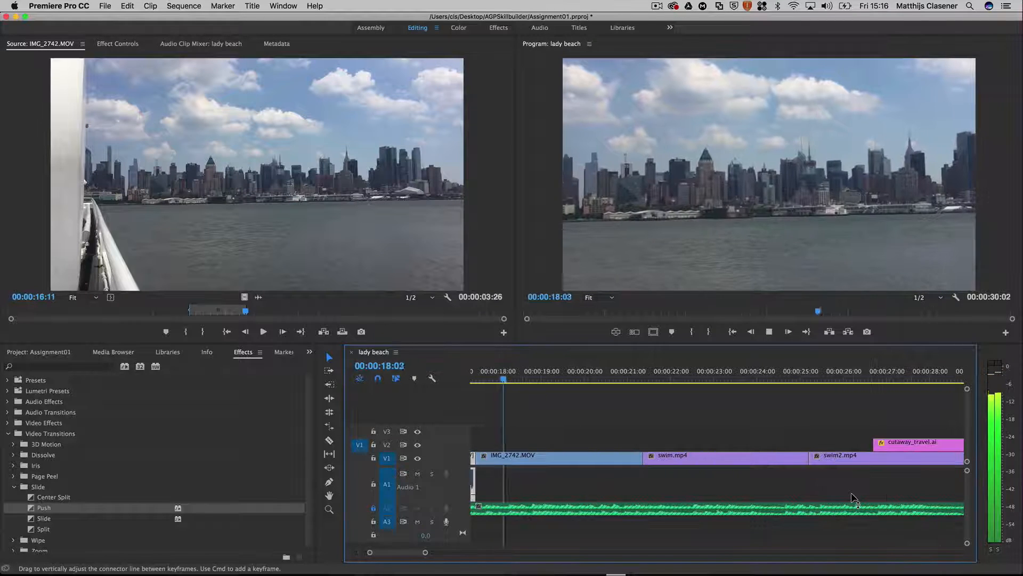
{"action": "key", "text": "space"}
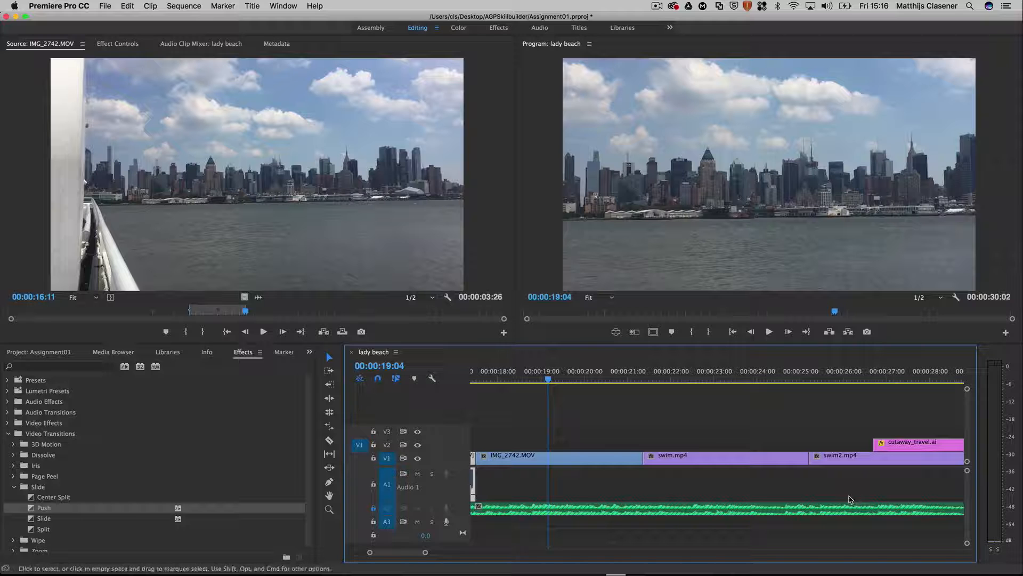
Step: Apply a Cross Dissolve to the start of cutaway_travel.ai on V2 and shorten it to end at about 00:00:27:10
{"action": "scroll", "coordinate": [850, 500], "scroll_direction": "down", "scroll_amount": 5}
{"action": "left_click", "coordinate": [714, 371]}
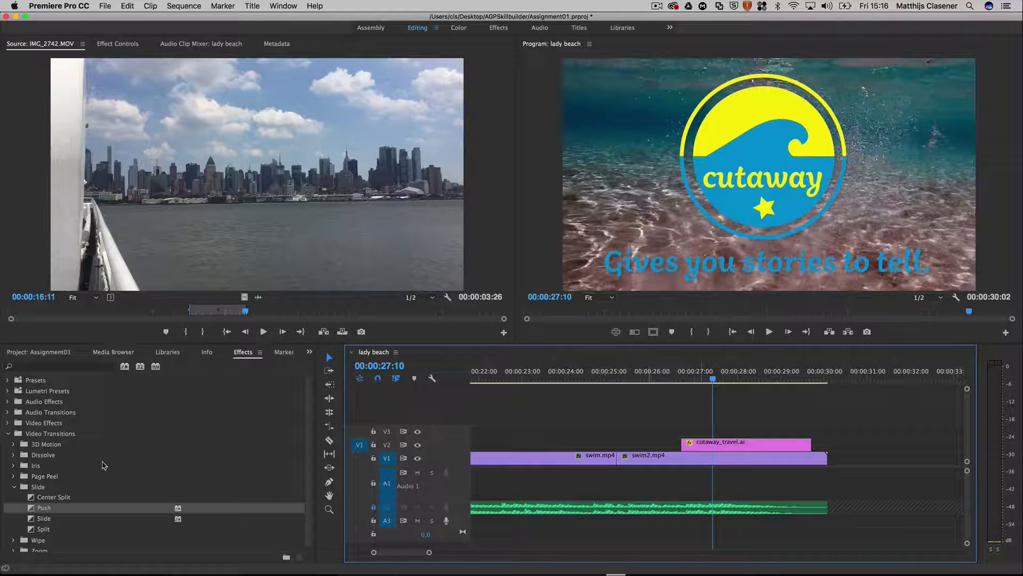
{"action": "left_click", "coordinate": [13, 487]}
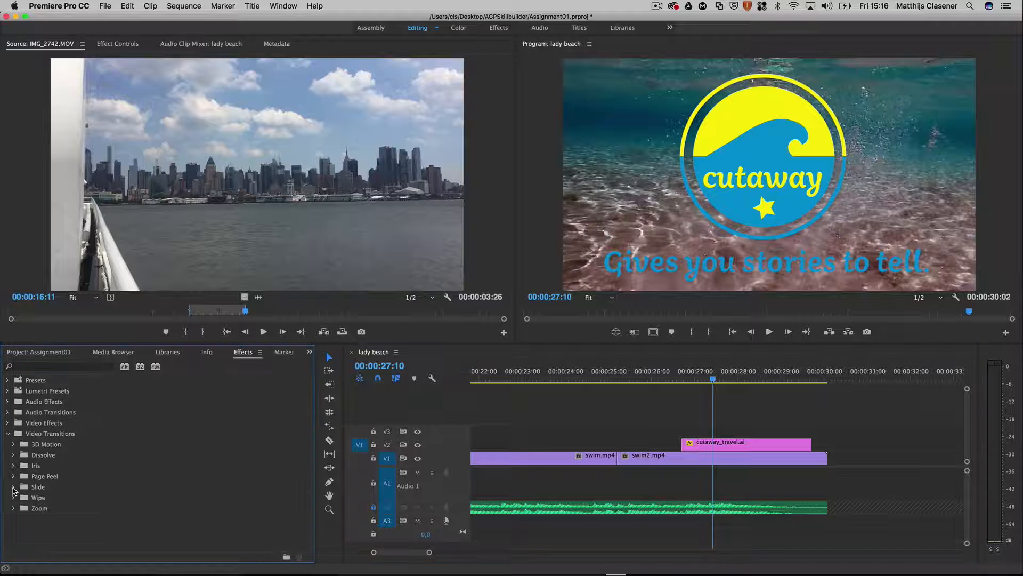
{"action": "left_click", "coordinate": [13, 455]}
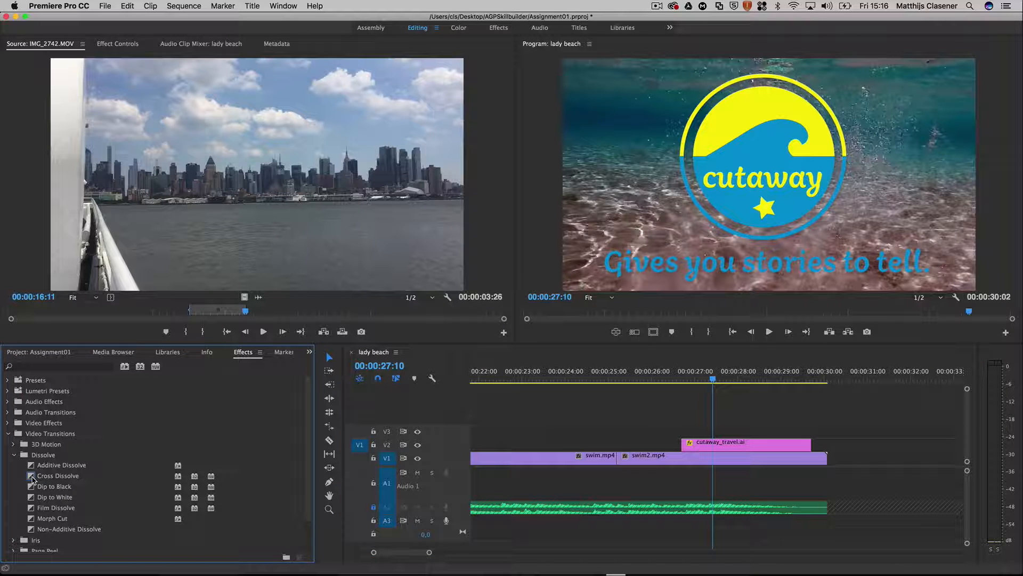
{"action": "left_click_drag", "start_coordinate": [32, 478], "coordinate": [688, 444]}
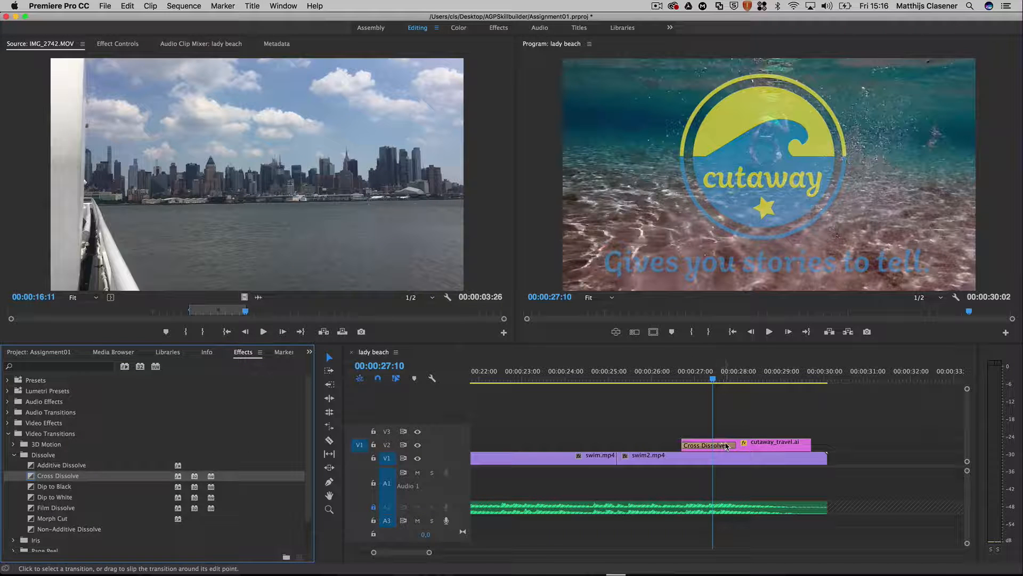
{"action": "left_click", "coordinate": [726, 445]}
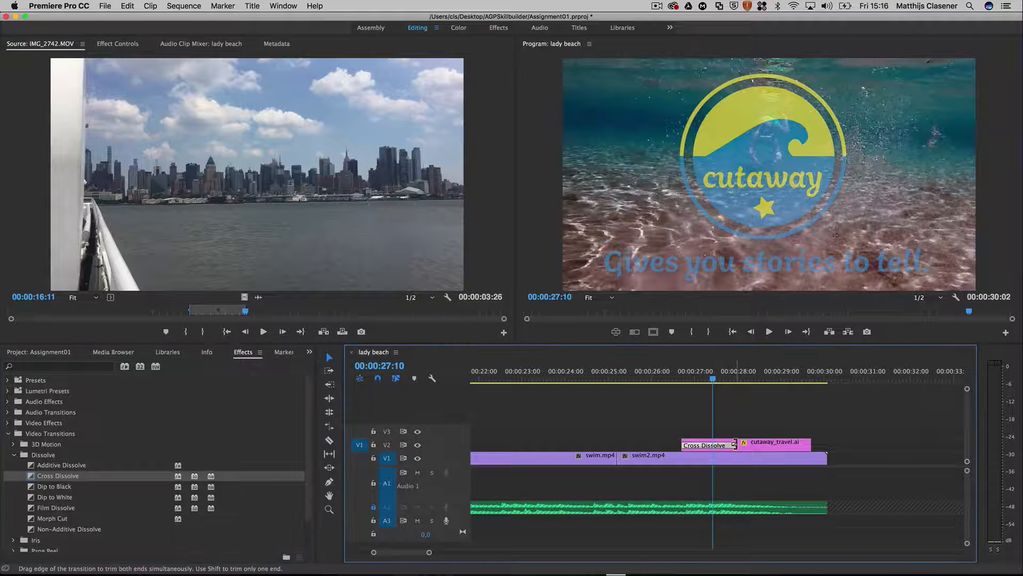
{"action": "left_click_drag", "start_coordinate": [735, 445], "coordinate": [712, 445]}
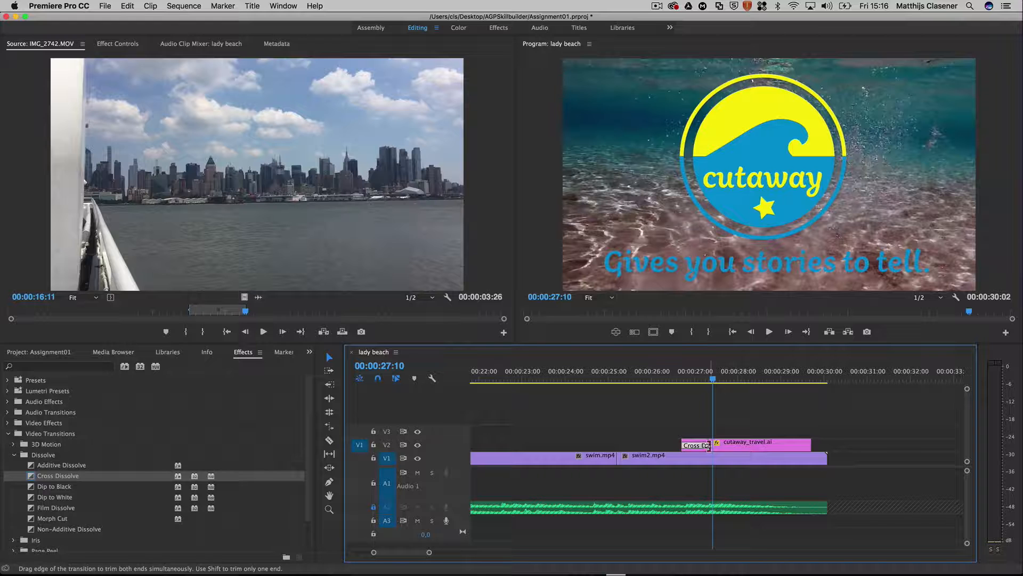
Step: Apply Cross Dissolves to the end of cutaway_travel.ai on V2 and to the end of swim2.mp4 on V1
{"action": "left_click_drag", "start_coordinate": [38, 475], "coordinate": [781, 446]}
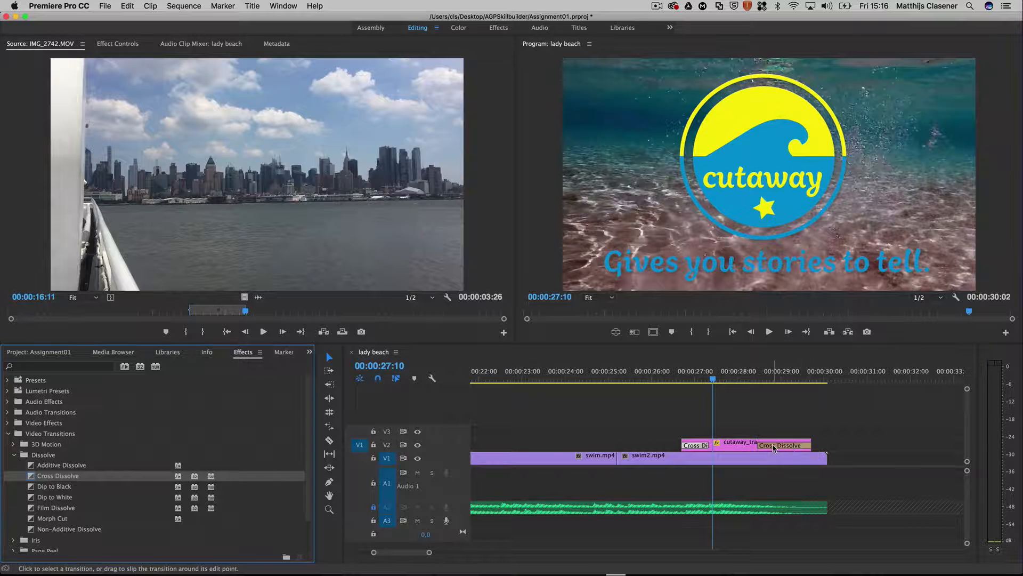
{"action": "left_click", "coordinate": [774, 448]}
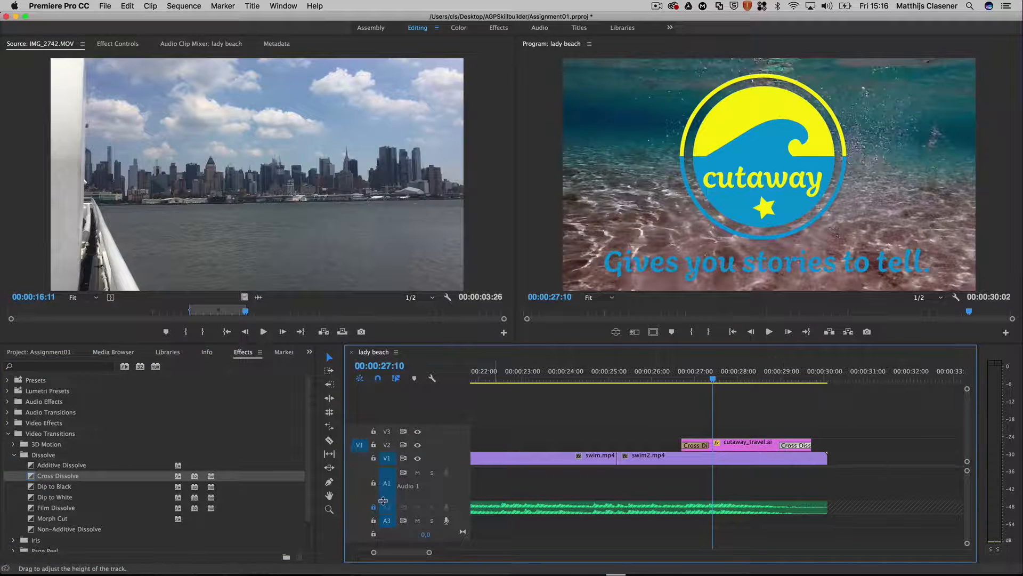
{"action": "left_click_drag", "start_coordinate": [31, 478], "coordinate": [793, 461]}
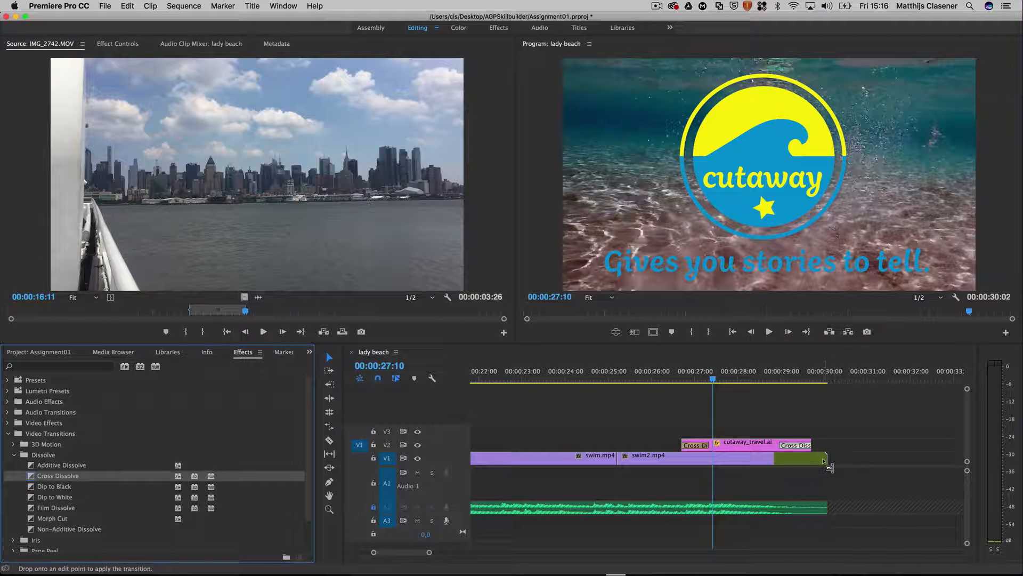
{"action": "left_click", "coordinate": [792, 461]}
Step: Play the closing dissolves from 00:00:26:08 to the end of the sequence, and return the playhead to 00:00:01:10
{"action": "left_click", "coordinate": [667, 378]}
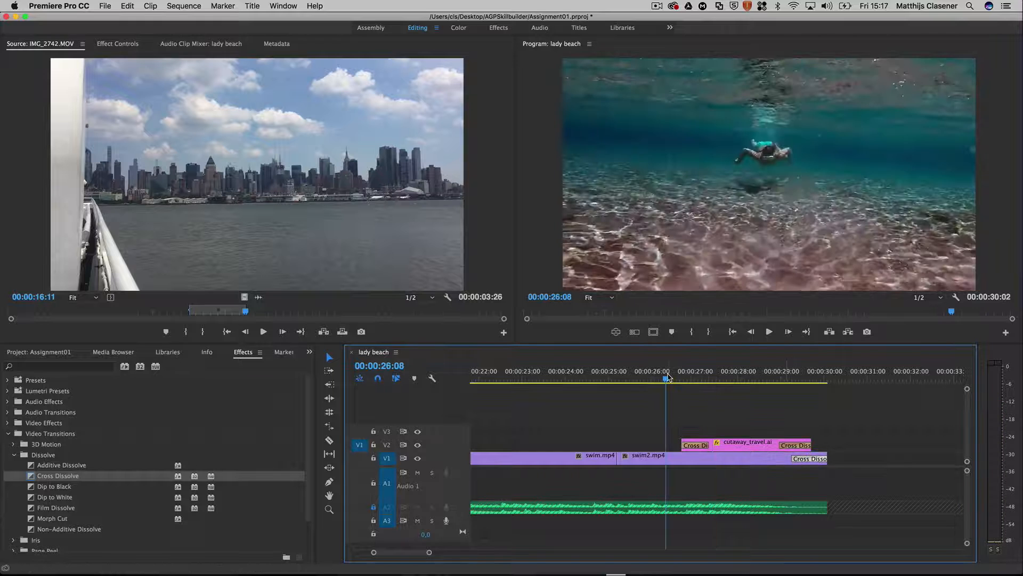
{"action": "key", "text": "space"}
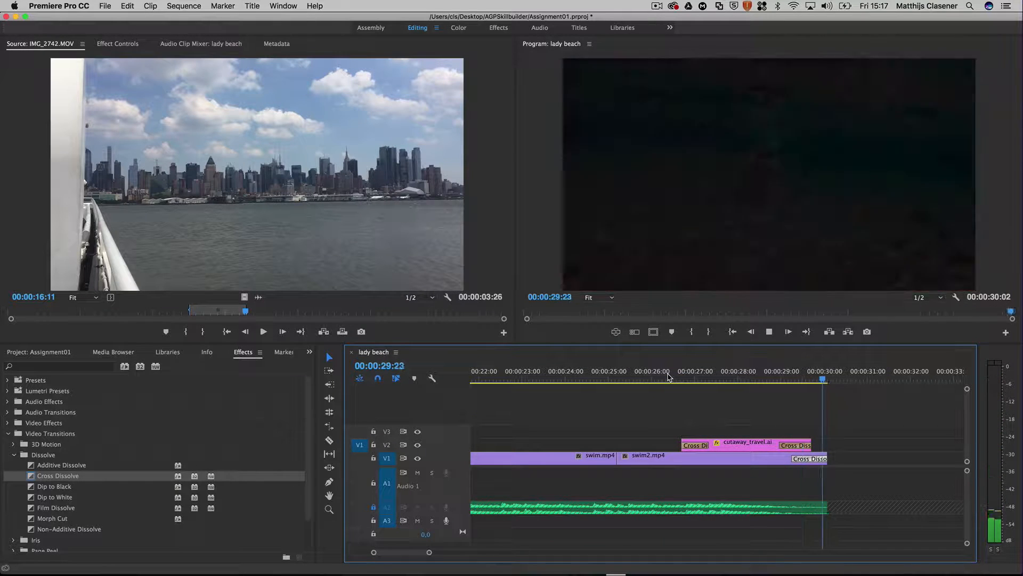
{"action": "scroll", "coordinate": [669, 376], "scroll_direction": "up", "scroll_amount": 10}
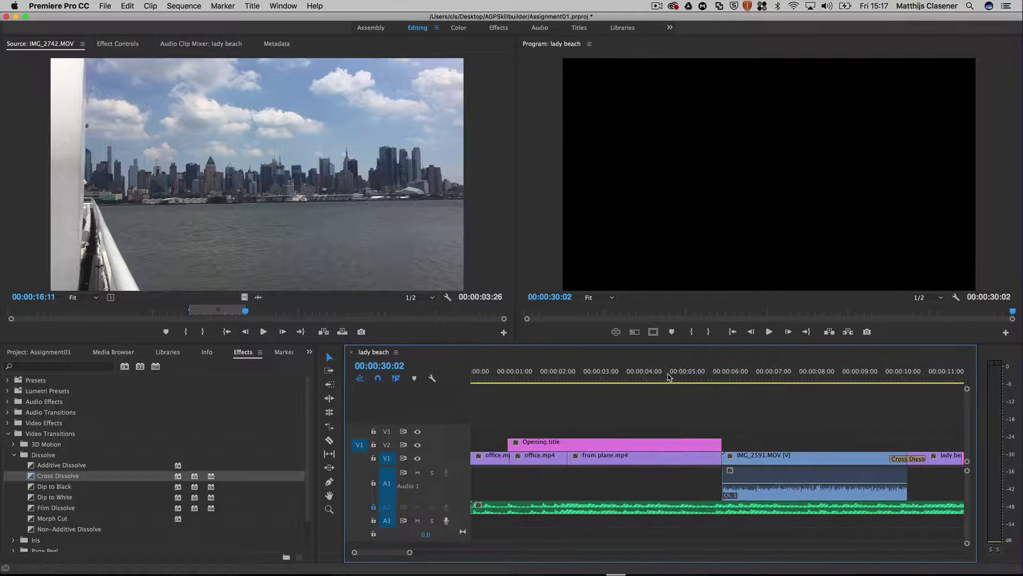
{"action": "left_click", "coordinate": [531, 380]}
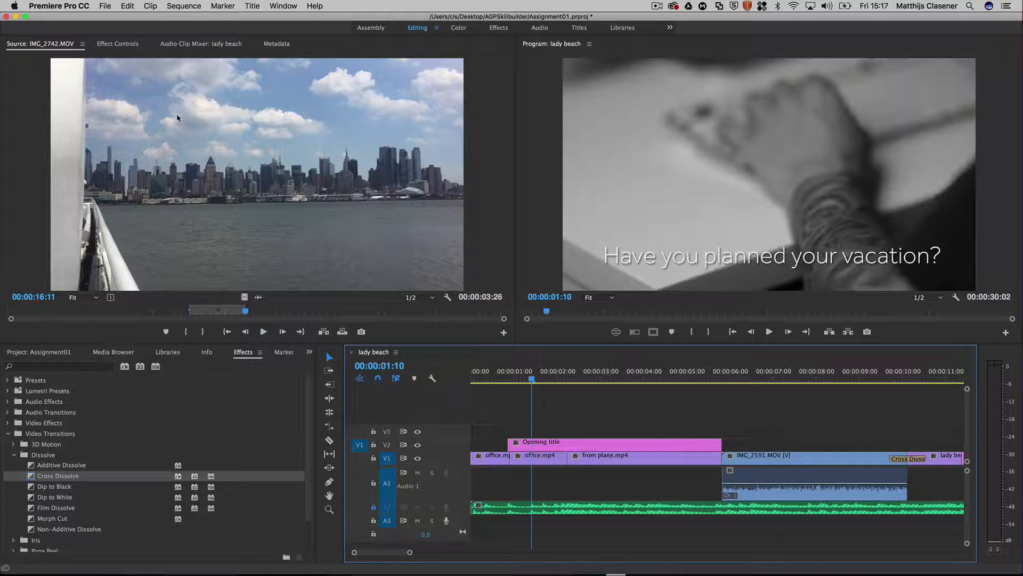
Step: Export the sequence as an H.264 video with the Vimeo 1080p HD preset, named commercial extended final, in the AGPSkillbuilder folder
{"action": "left_click", "coordinate": [105, 5]}
{"action": "mouse_move", "coordinate": [202, 271]}
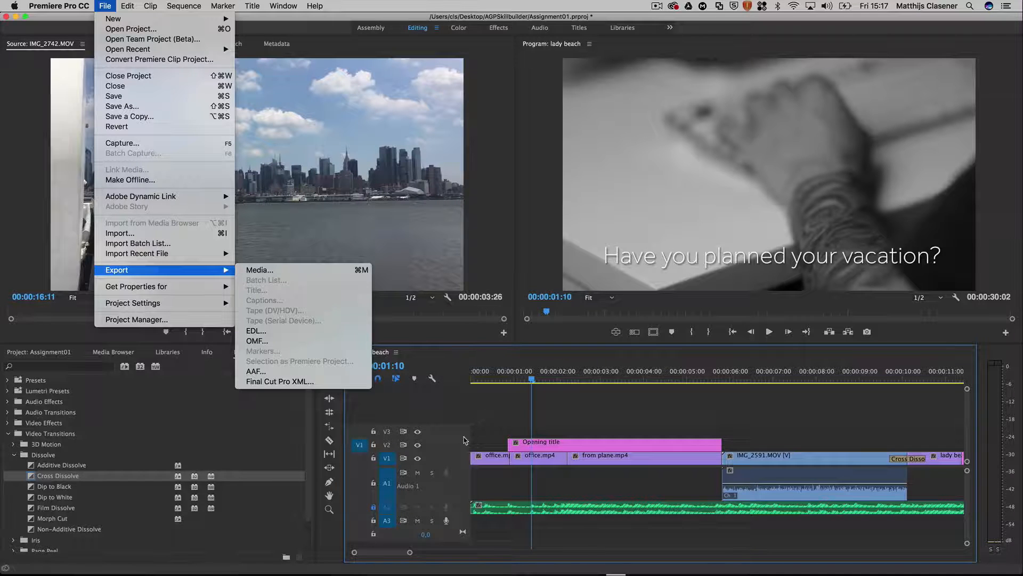
{"action": "left_click", "coordinate": [309, 269]}
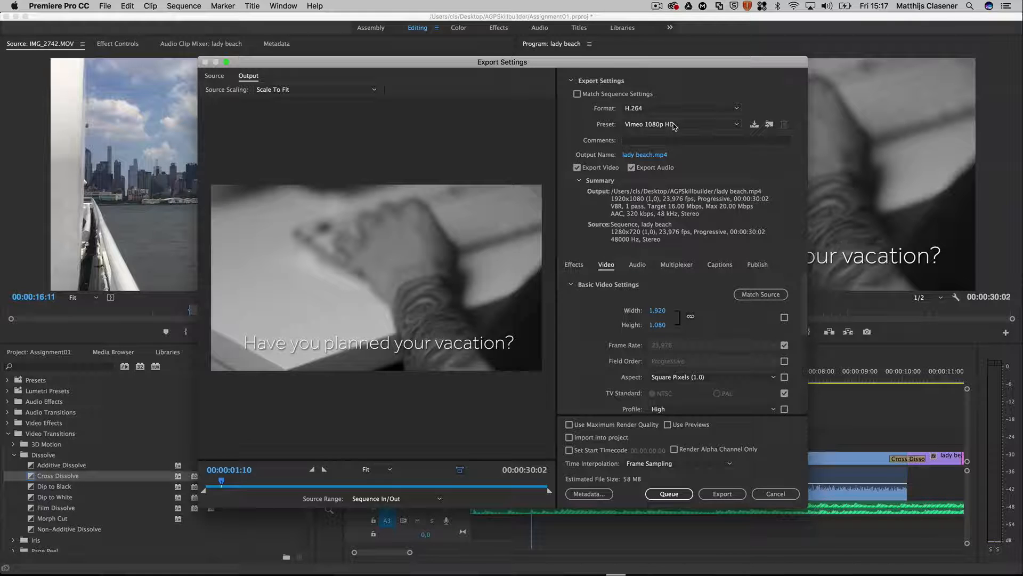
{"action": "left_click", "coordinate": [648, 155]}
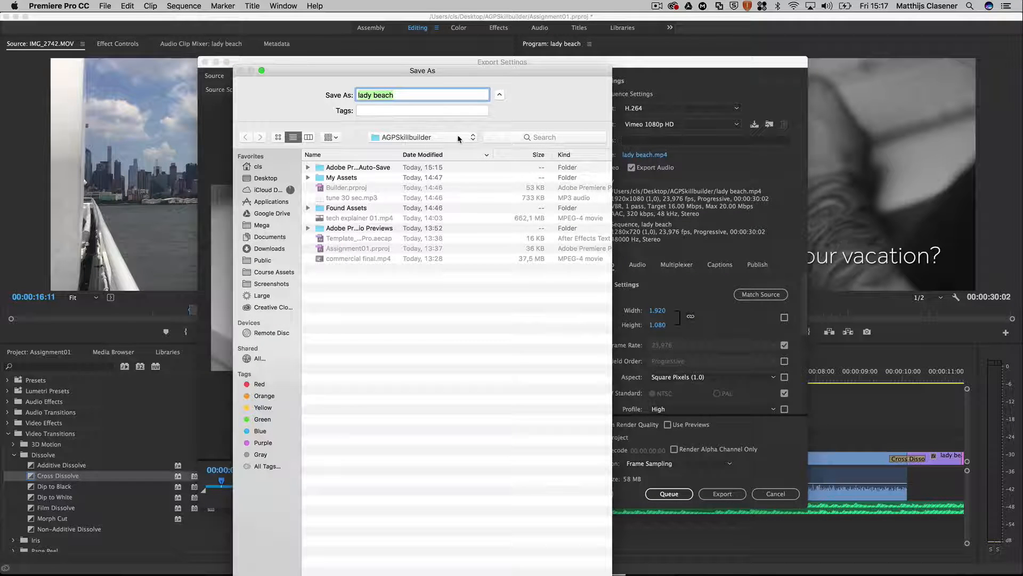
{"action": "type", "text": "commercial extended"}
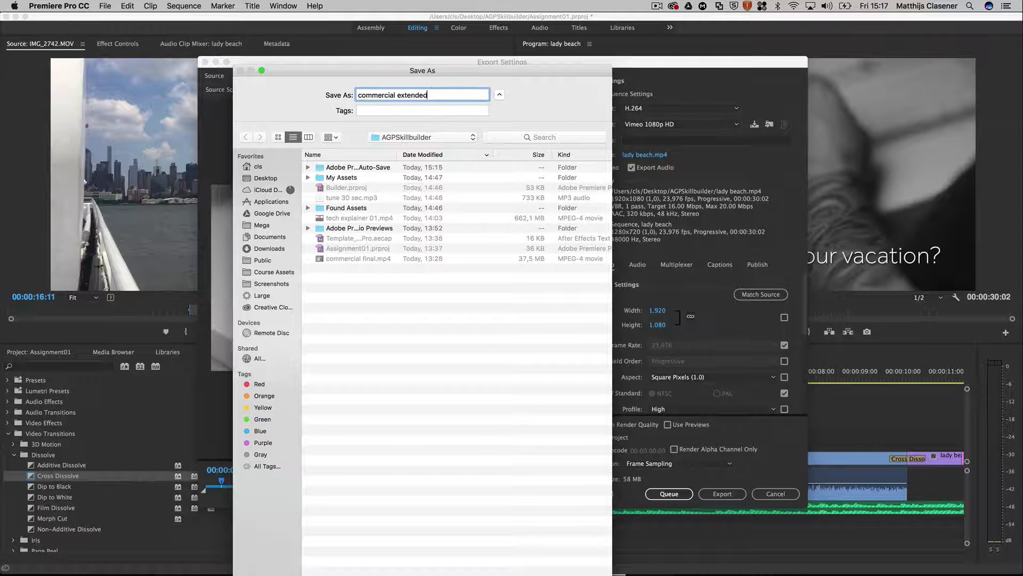
{"action": "type", "text": " final"}
{"action": "key", "text": "Return"}
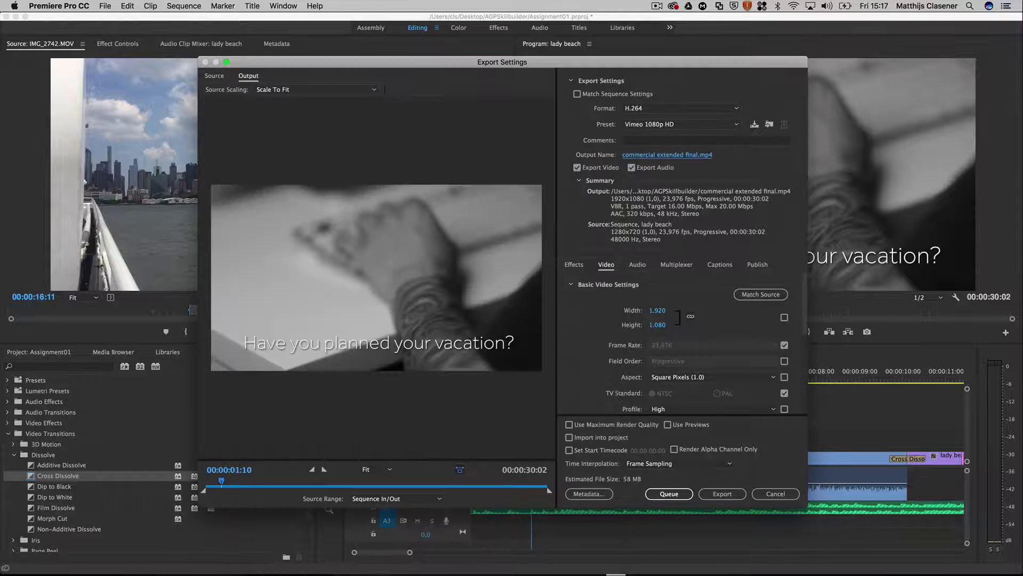
{"action": "left_click", "coordinate": [735, 497]}
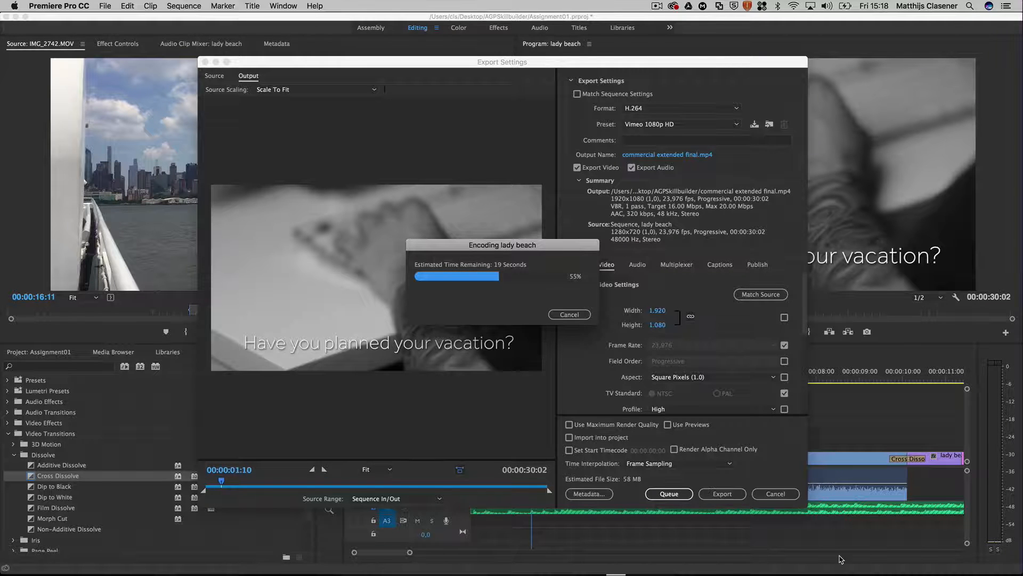
{"action": "left_click", "coordinate": [656, 5]}
{"action": "left_click", "coordinate": [656, 5]}
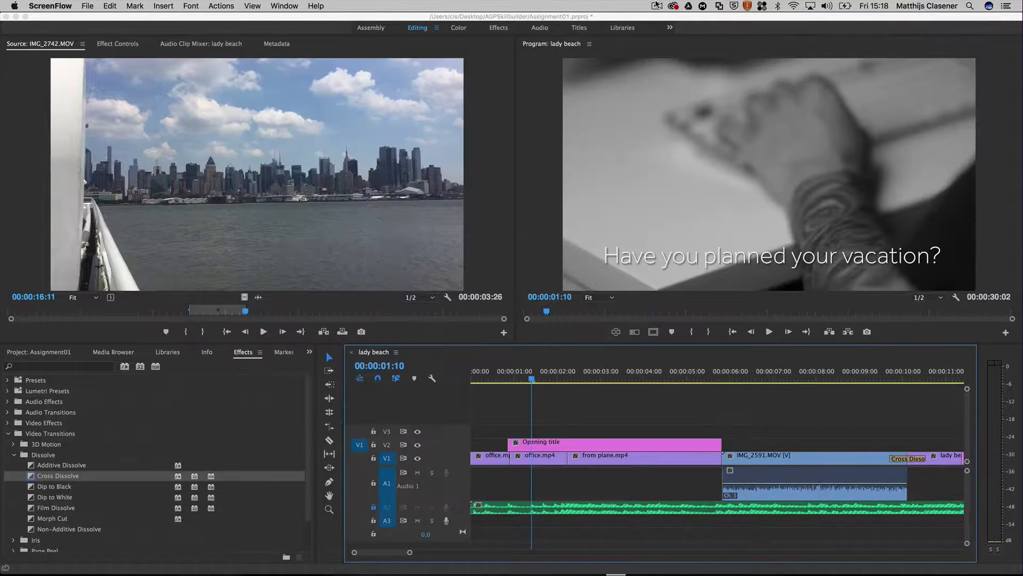
{"action": "left_click", "coordinate": [657, 5]}
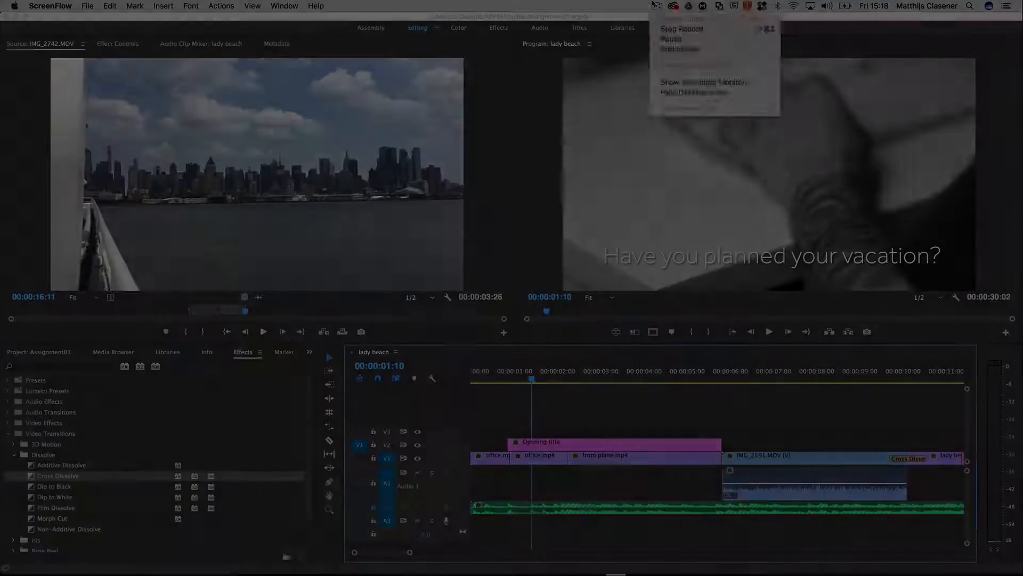